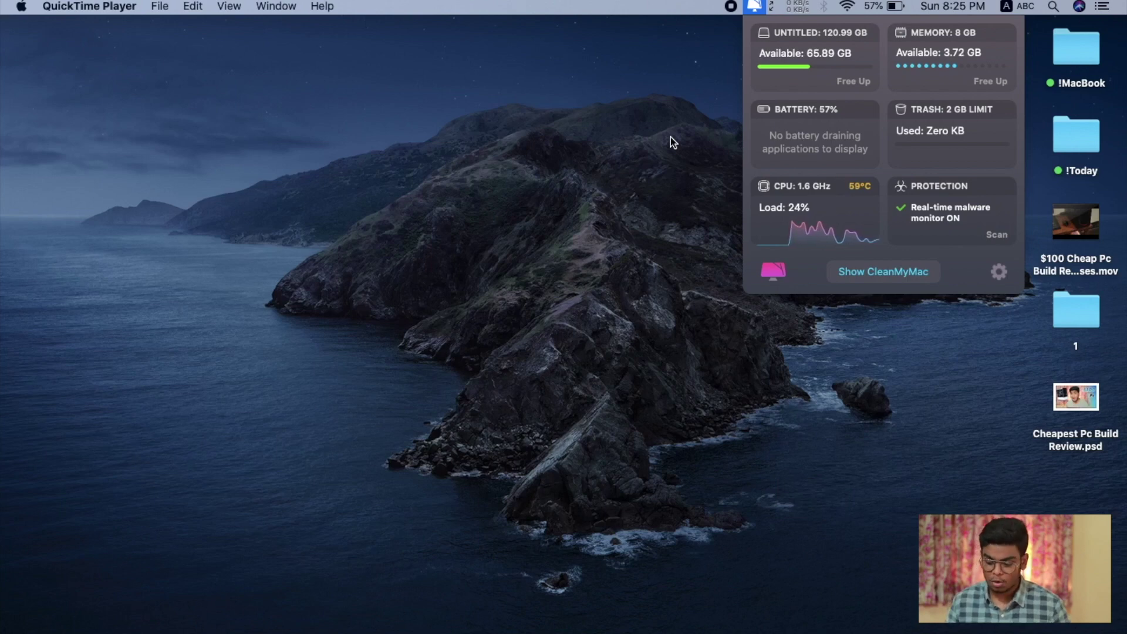
- Quick Look preview Cheapest Pc Build Review.psd on the desktop, then check CleanMyMac's memory and CPU load
left_click(670, 136)
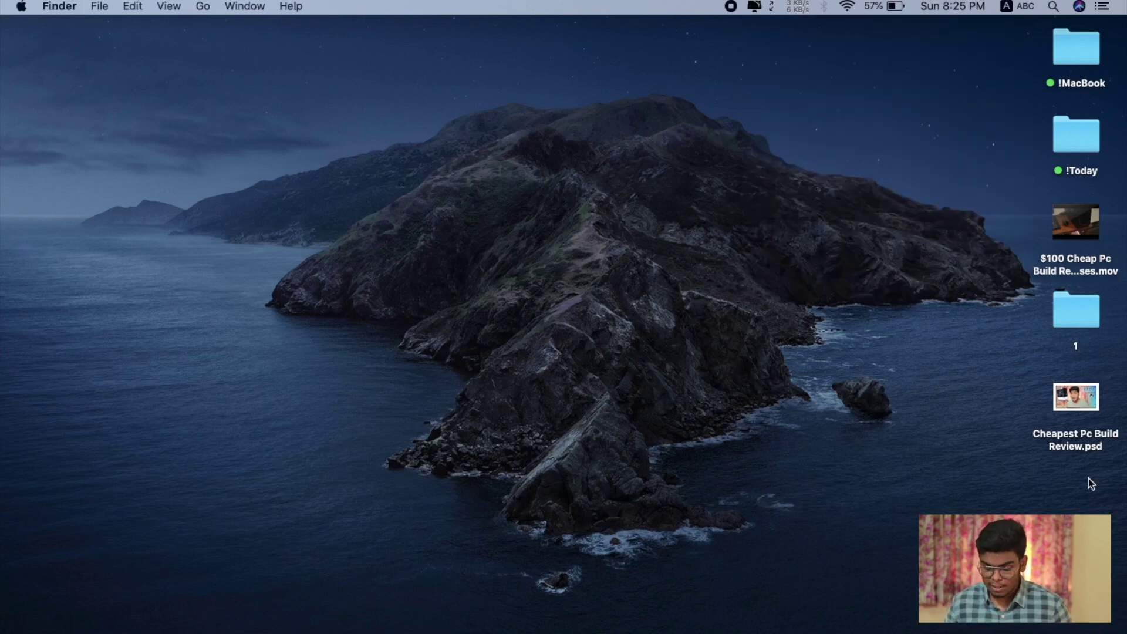
left_click(1088, 404)
key("space")
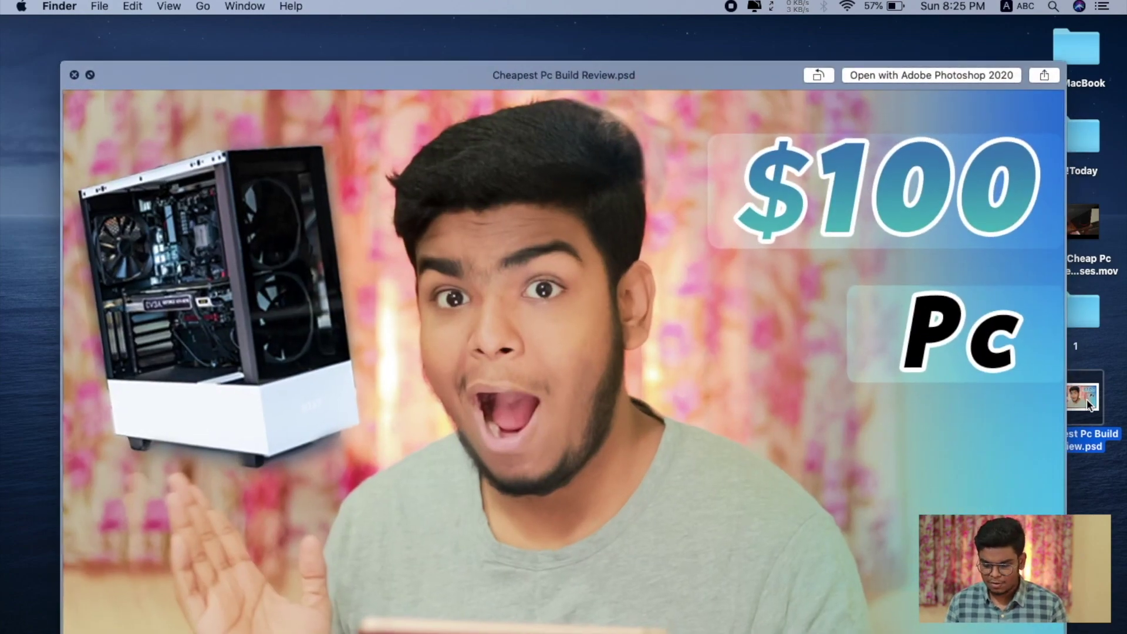
key("space")
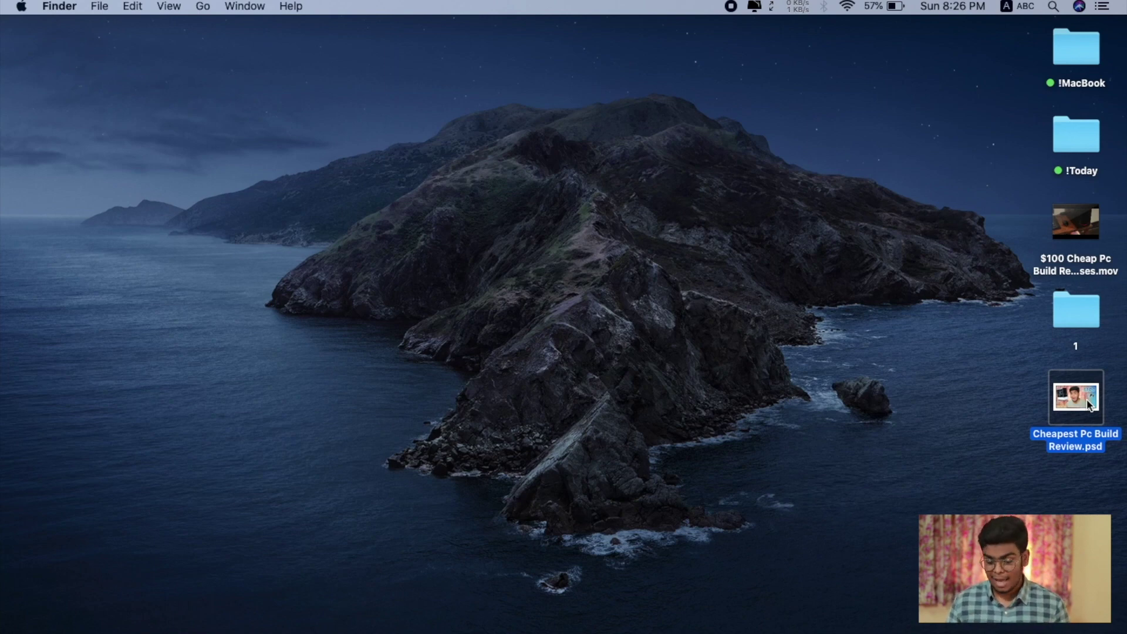
mouse_move(861, 625)
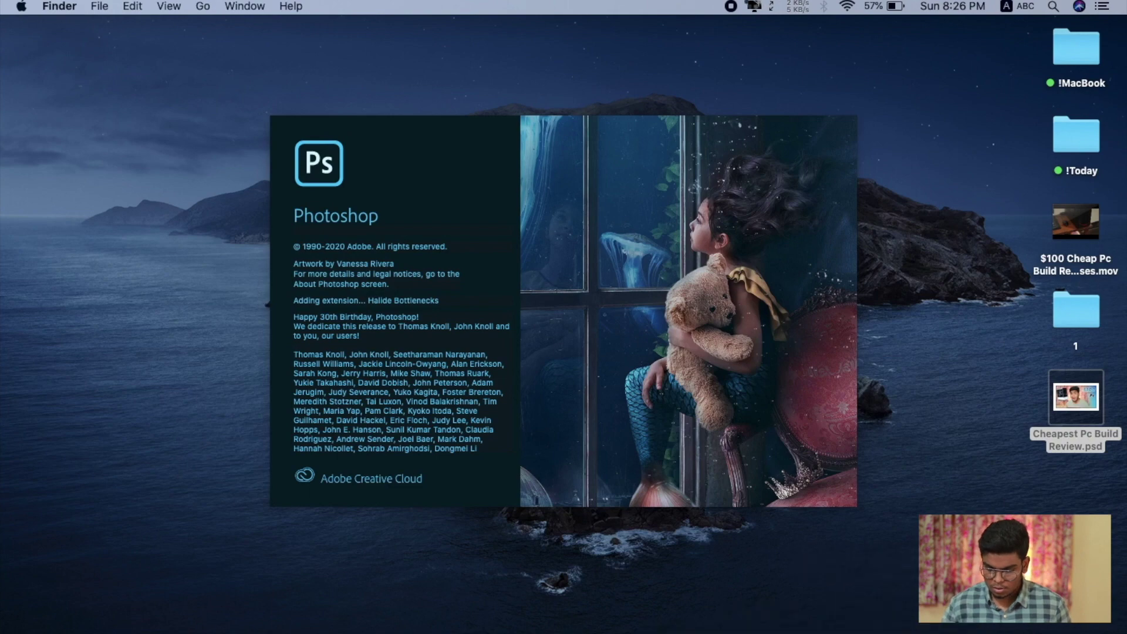
left_click(753, 6)
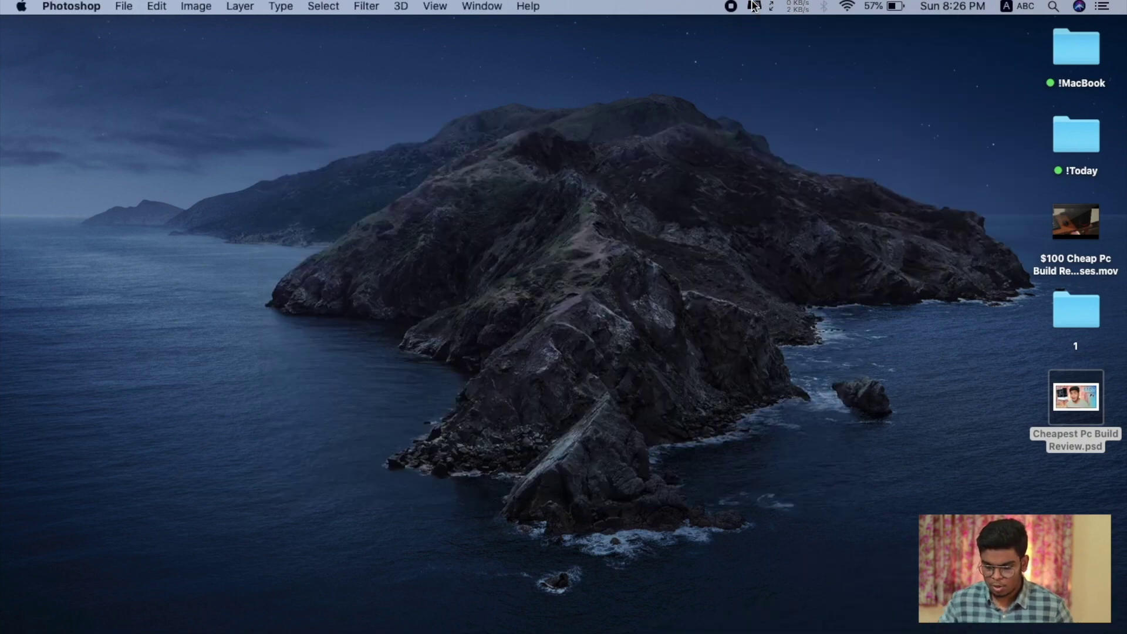
- Recheck CleanMyMac, zoom around the open PSD canvas, and bring up the new-document settings
left_click(753, 6)
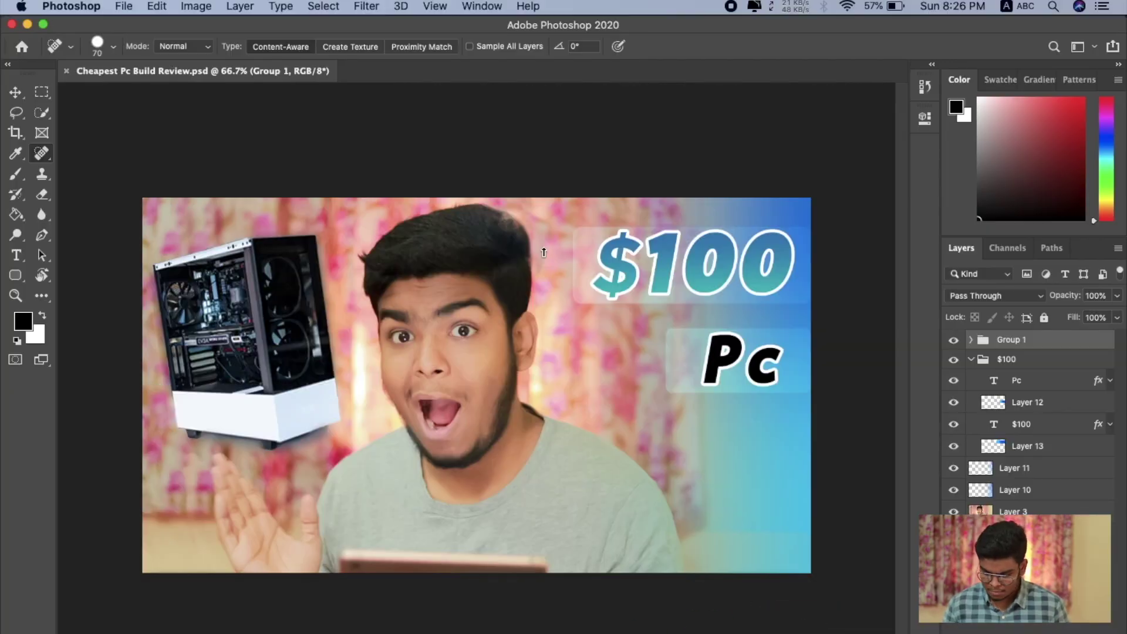
scroll(489, 326, "up", 5)
scroll(488, 327, "down", 8)
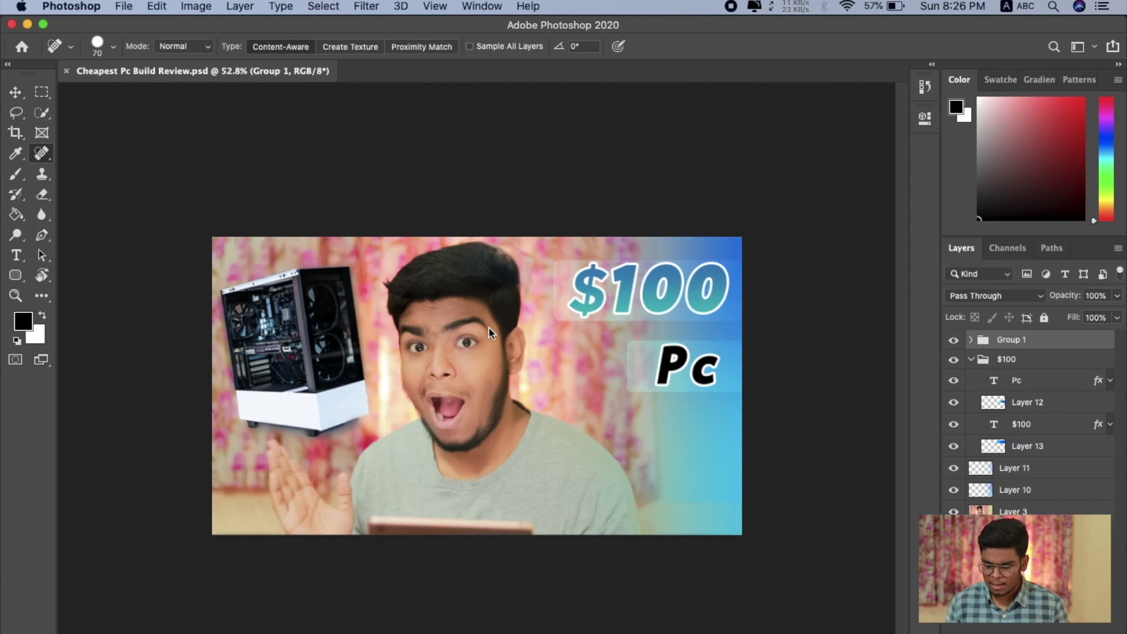
scroll(489, 326, "up", 2)
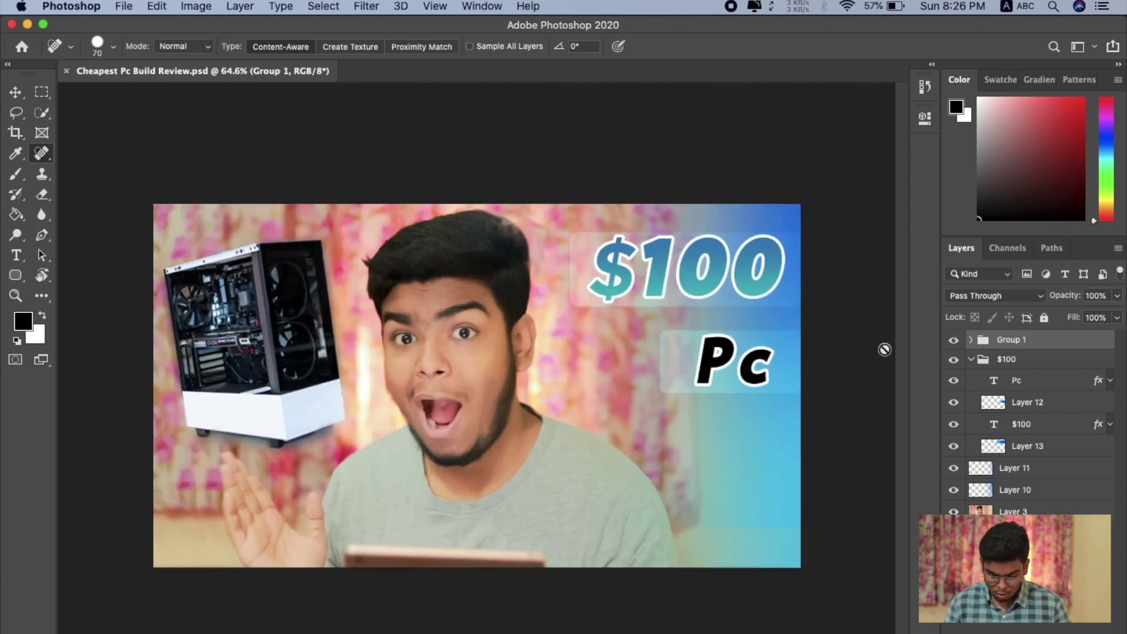
key("super+n")
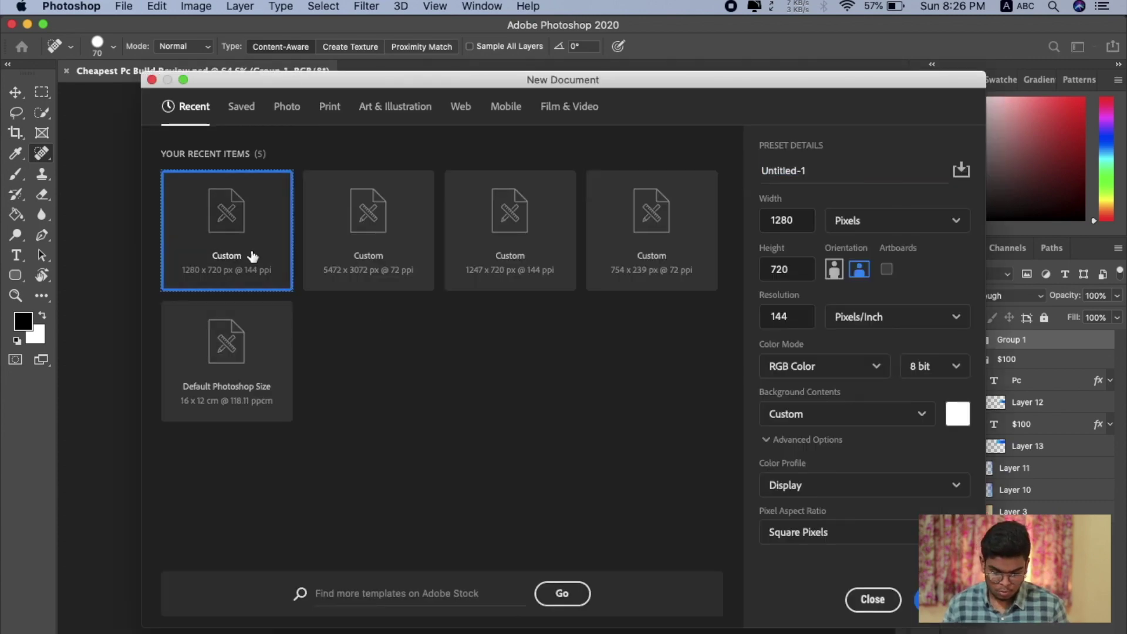
- Create a 1280 x 720 px document, then copy the whole Cheapest Pc Build Review.psd canvas
double_click(252, 256)
left_click(141, 70)
left_click(16, 92)
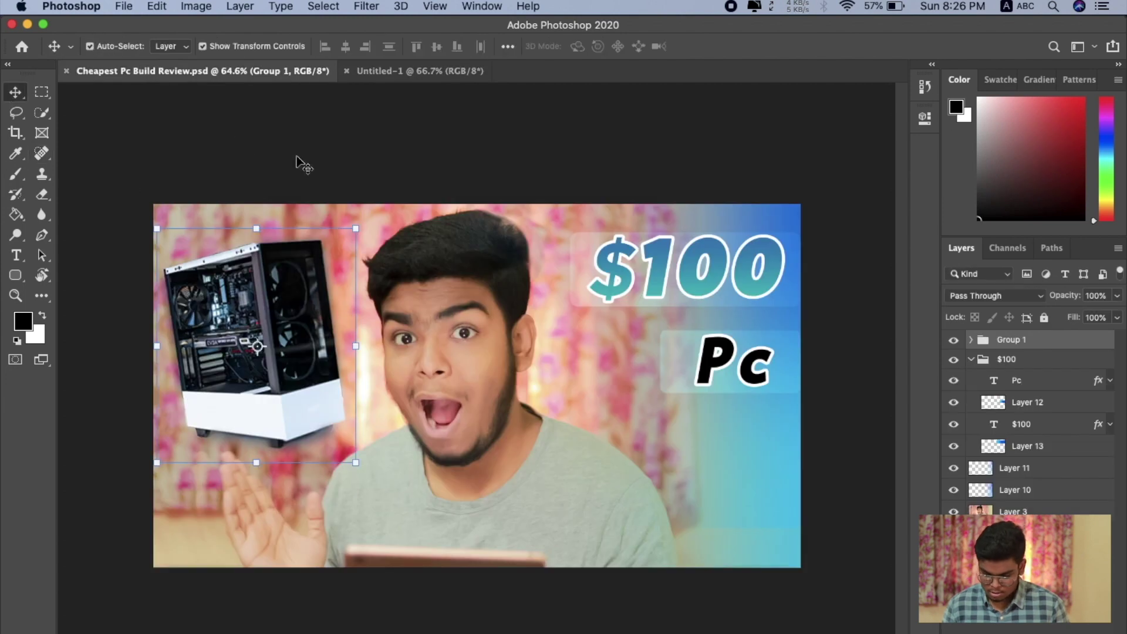
key("super+a")
key("super+c")
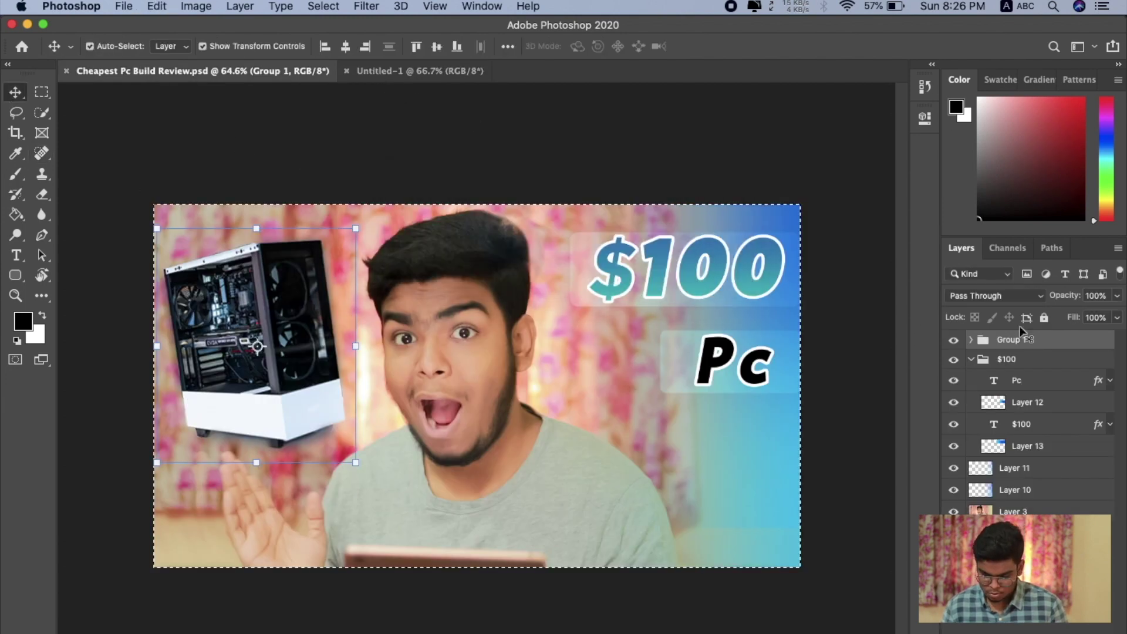
key("super+d")
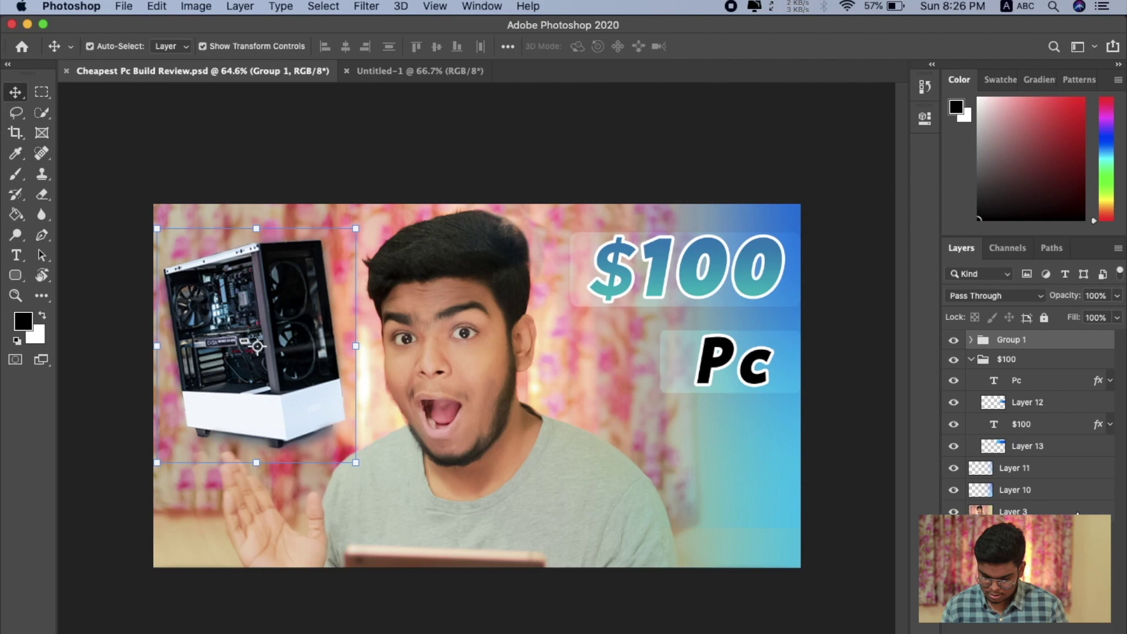
- Drag all thumbnail layers into Untitled-1, nudge them up about 33 px, crop, and check memory
left_click(1020, 510, "shift")
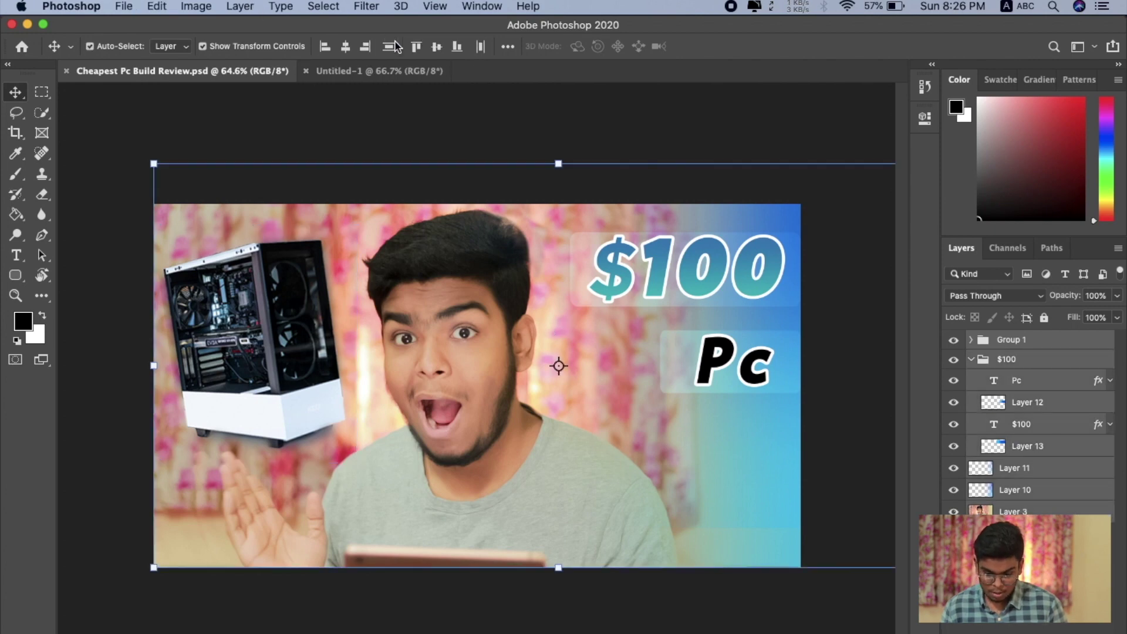
left_click_drag(397, 47, 559, 328)
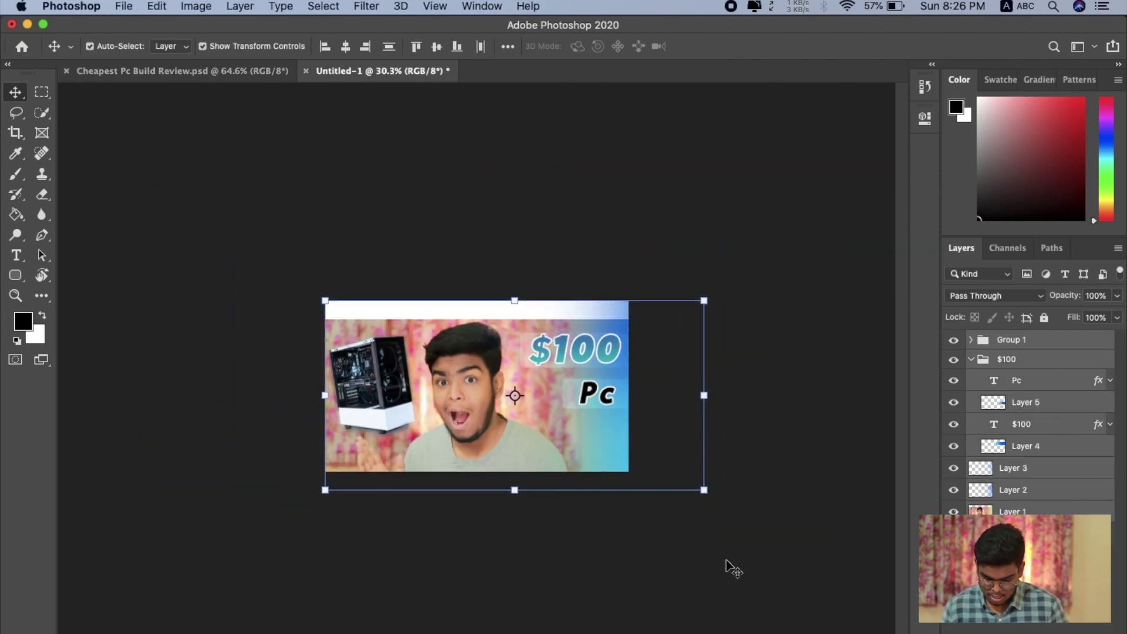
mouse_move(567, 394)
left_mouse_down()
mouse_move(566, 364)
mouse_move(566, 376)
left_mouse_up()
key("c")
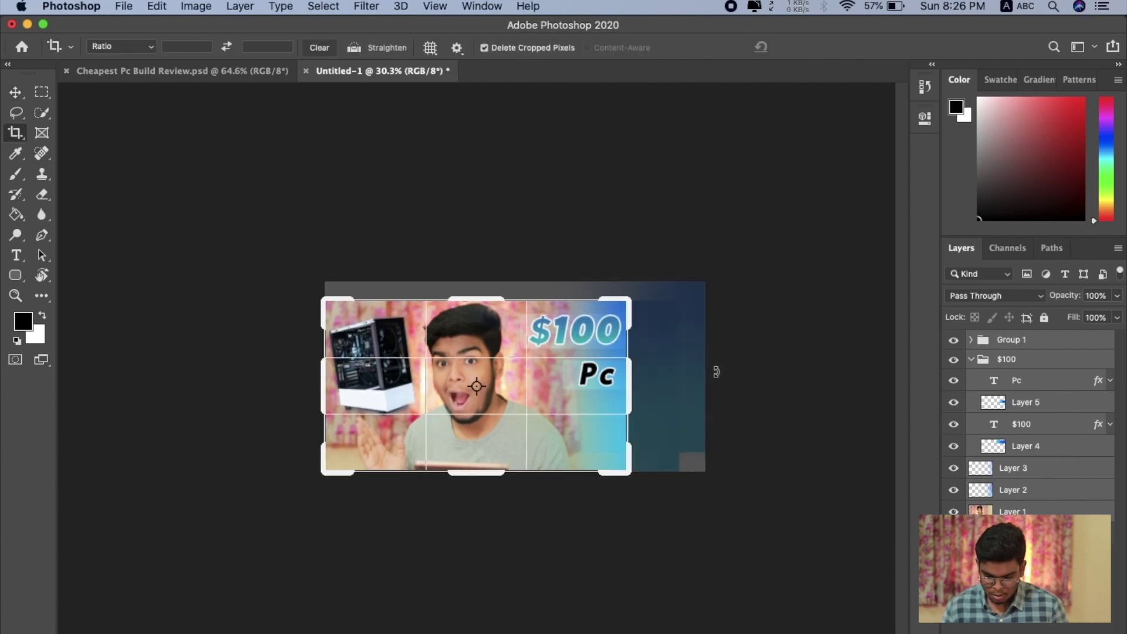
key("Return")
left_click(755, 6)
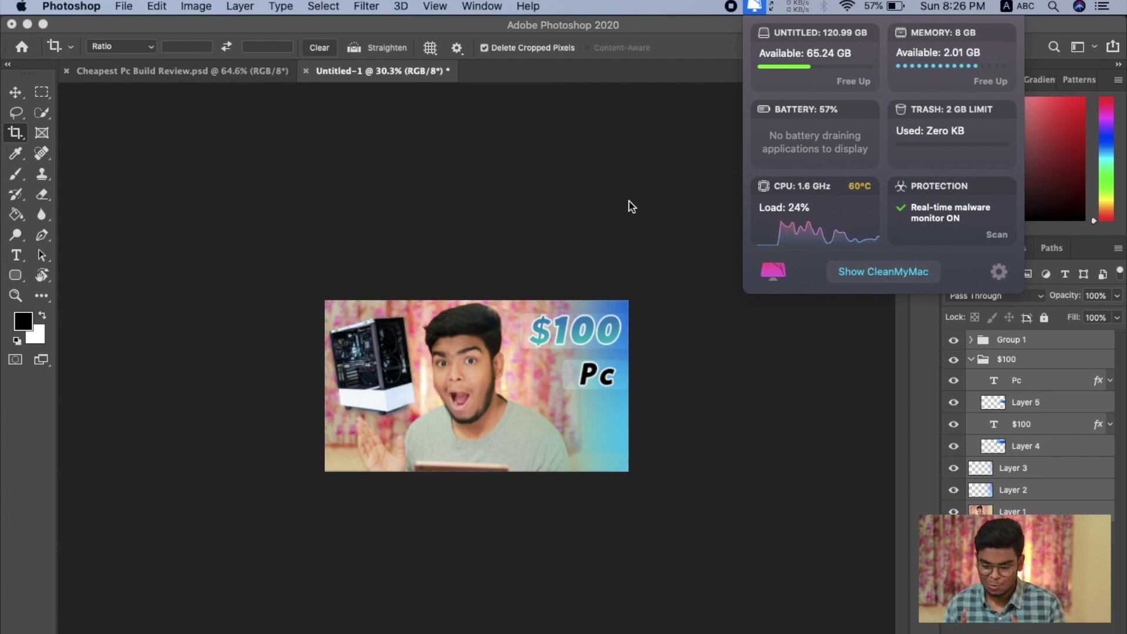
left_click(629, 203)
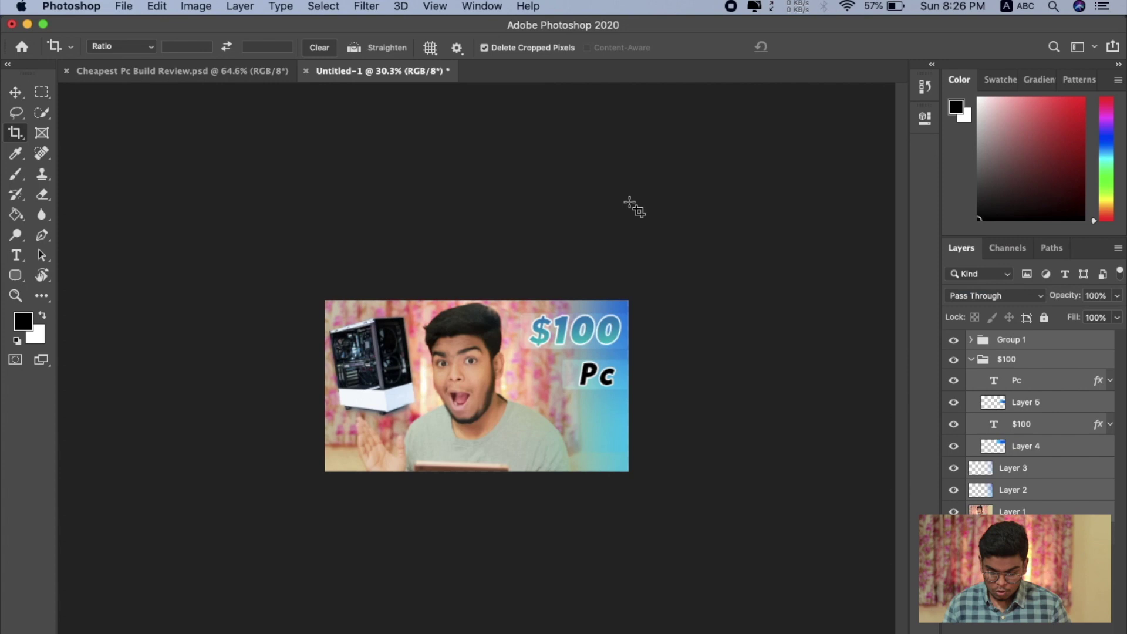
- Create a new document from the 5472 x 3072 px preset
key("super+n")
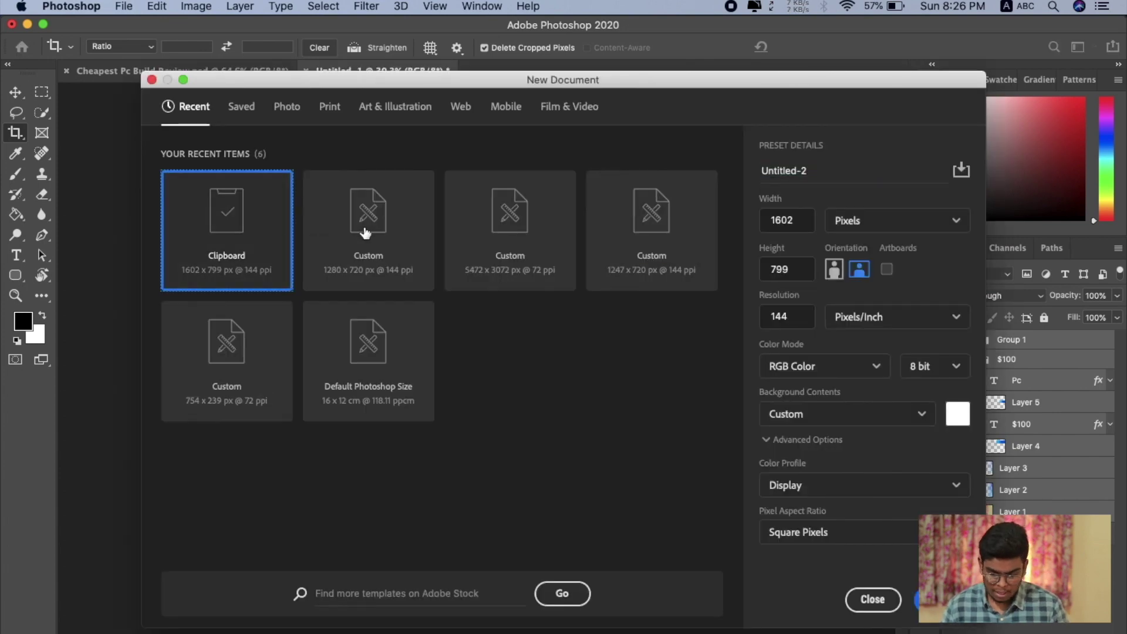
left_click(522, 228)
key("Return")
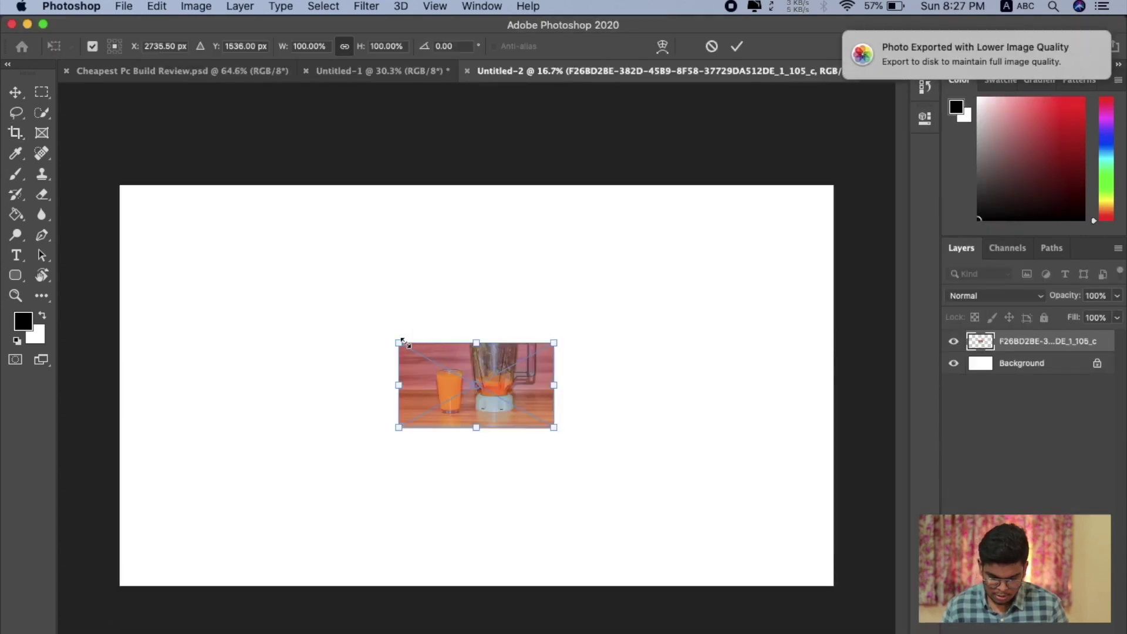
- Scale the juice glass and blender photo to fill the canvas, commit it, and crop
left_click_drag(402, 340, 100, 216)
key("Return")
key("c")
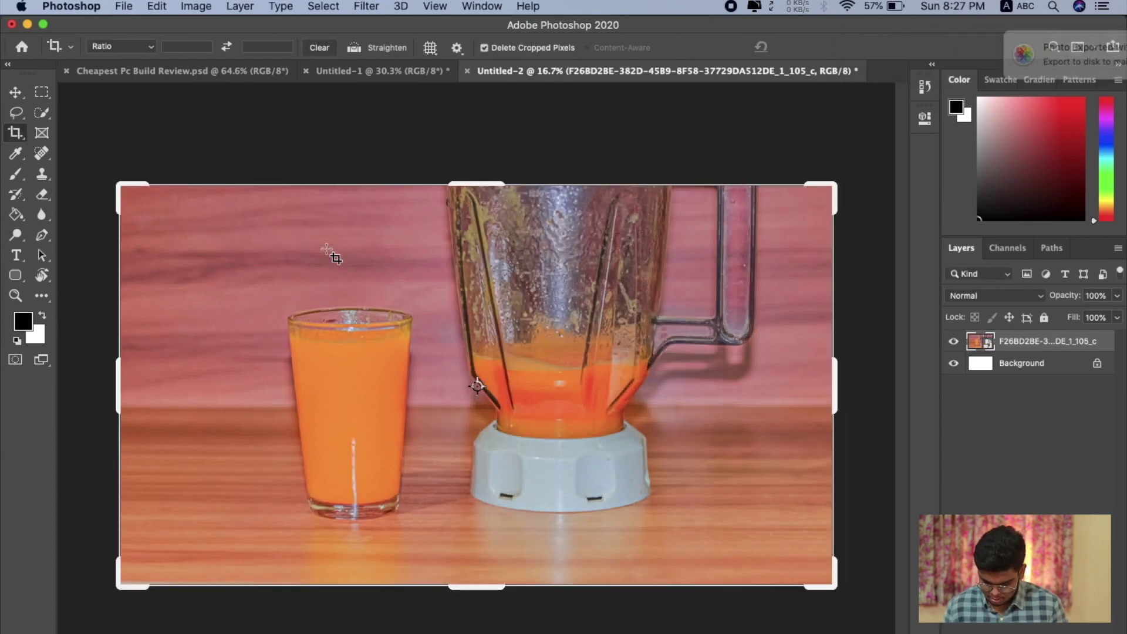
key("Return")
key("v")
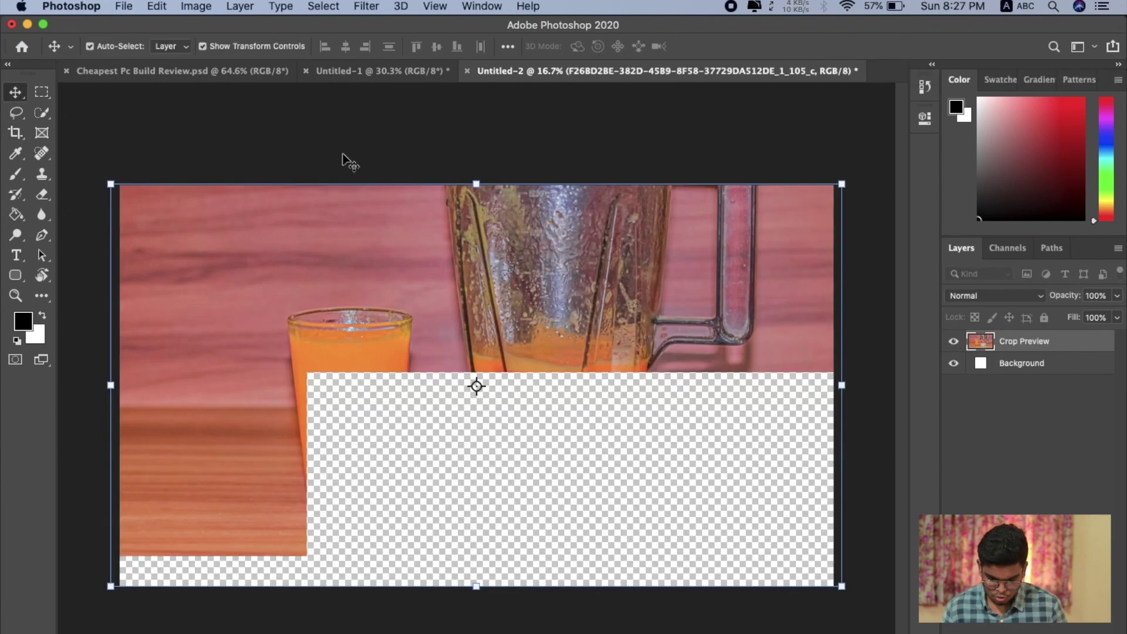
key("j")
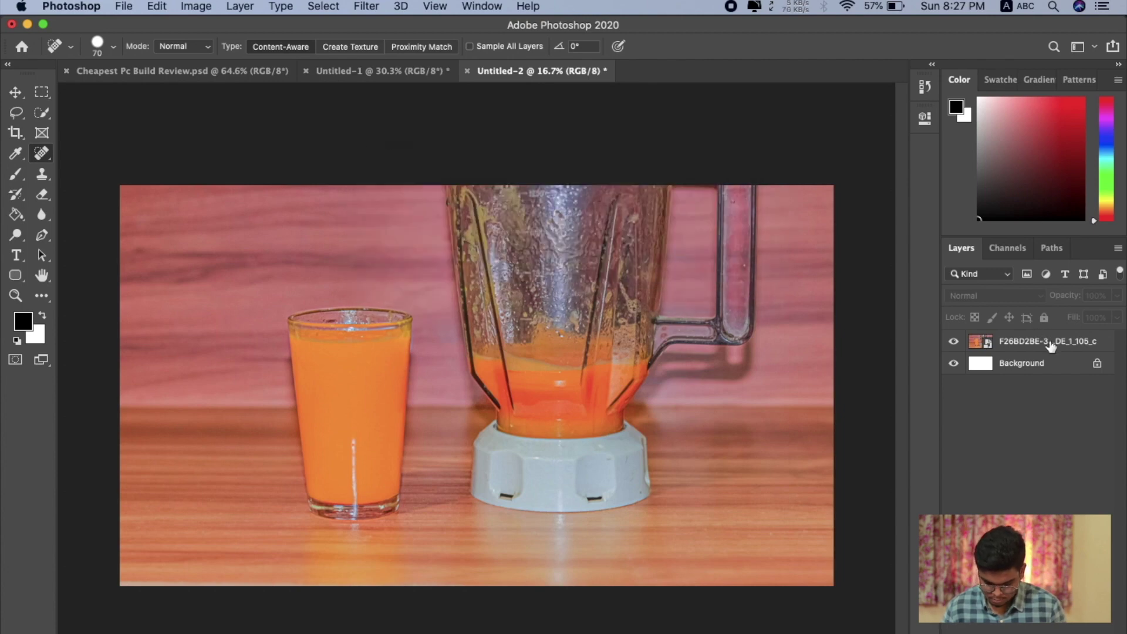
- Spot-heal two blemishes on the juice glass rim in the photo layer
left_click(1051, 346)
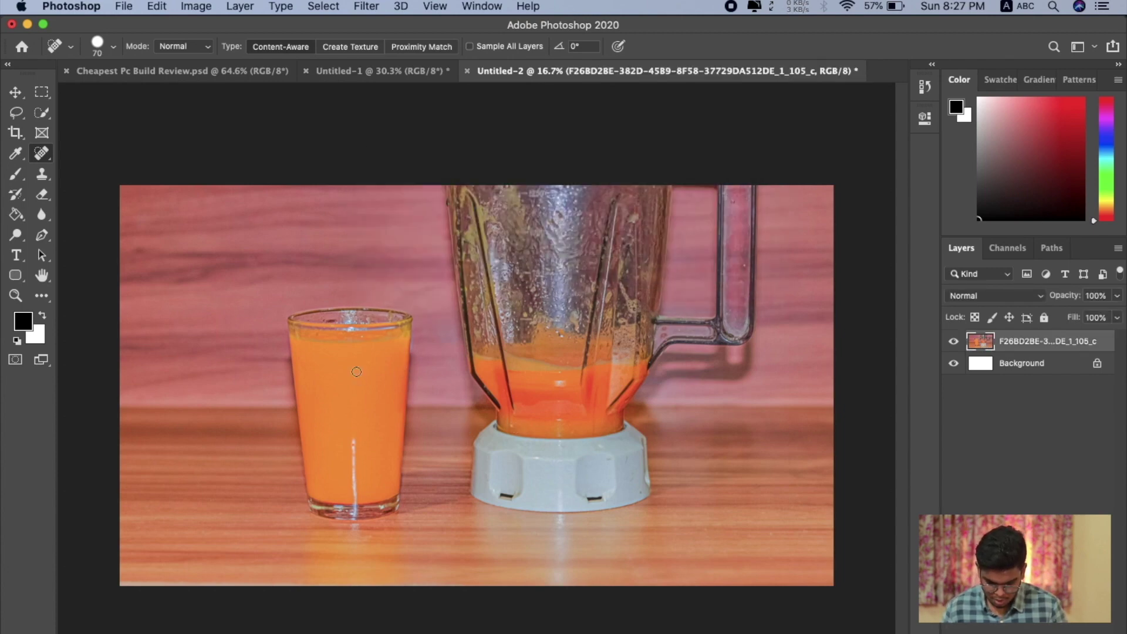
scroll(382, 373, "up", 3)
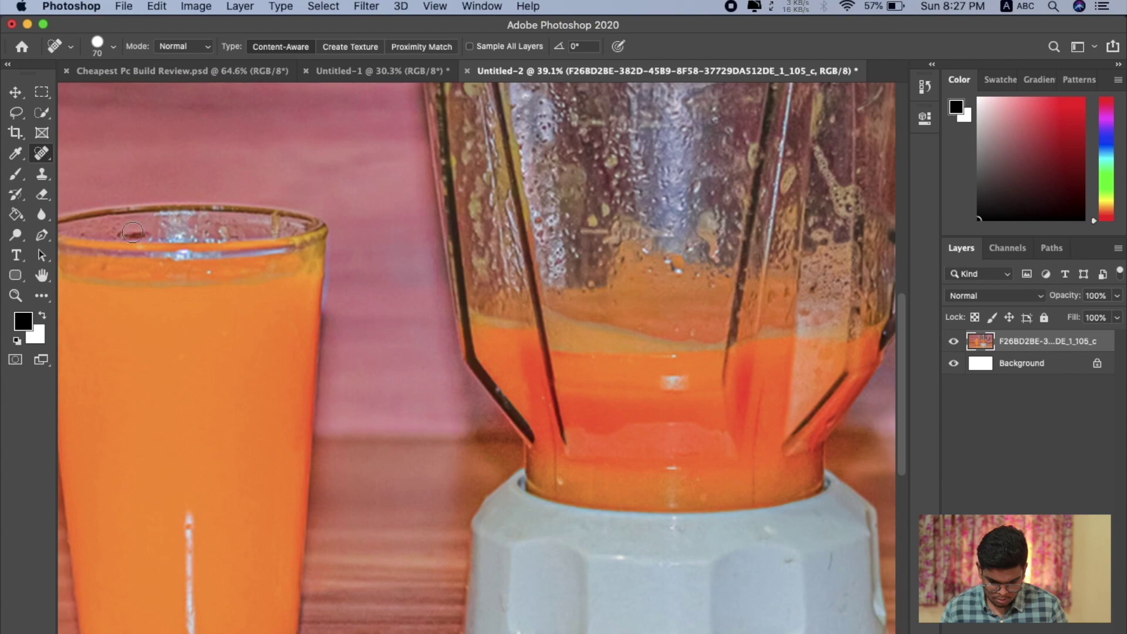
left_click(146, 233)
left_click(271, 230)
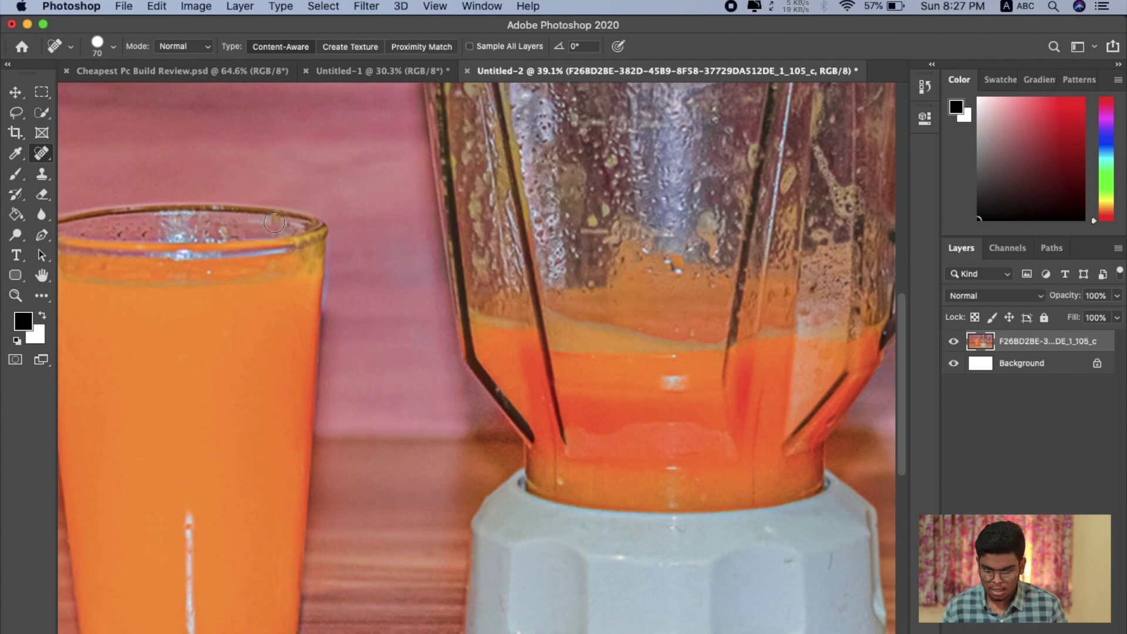
- Switch through Cheapest Pc Build Review.psd to the Untitled-1 document
scroll(462, 297, "down", 3)
left_click(282, 73)
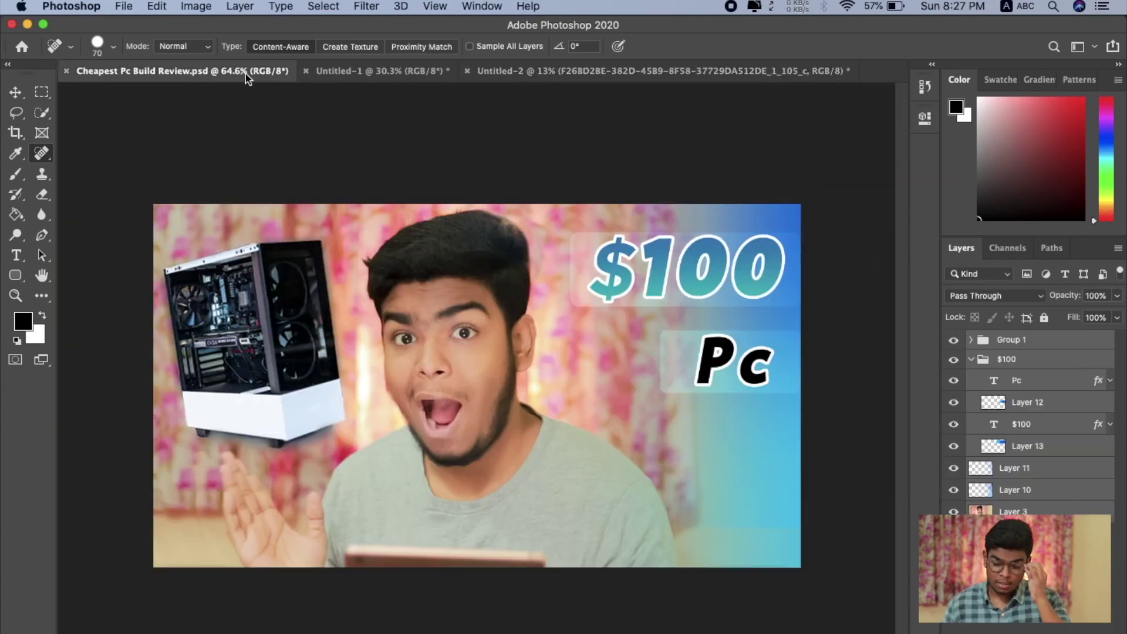
left_click(382, 69)
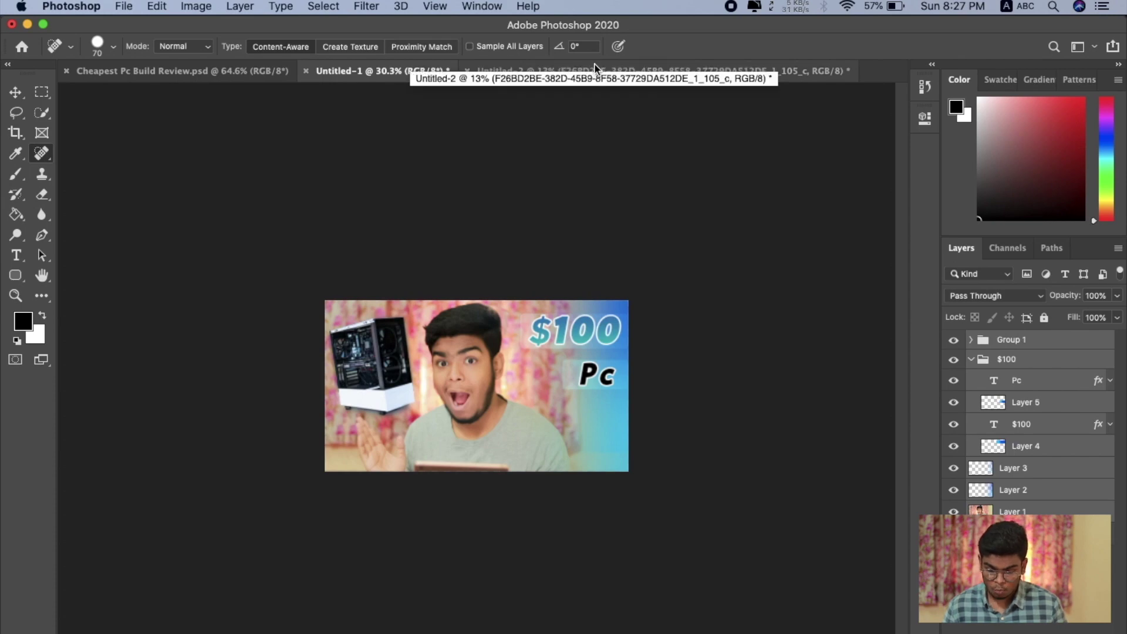
- Switch to the juice image, then check CleanMyMac showing 777.1 MB memory available and close it
left_click(612, 73)
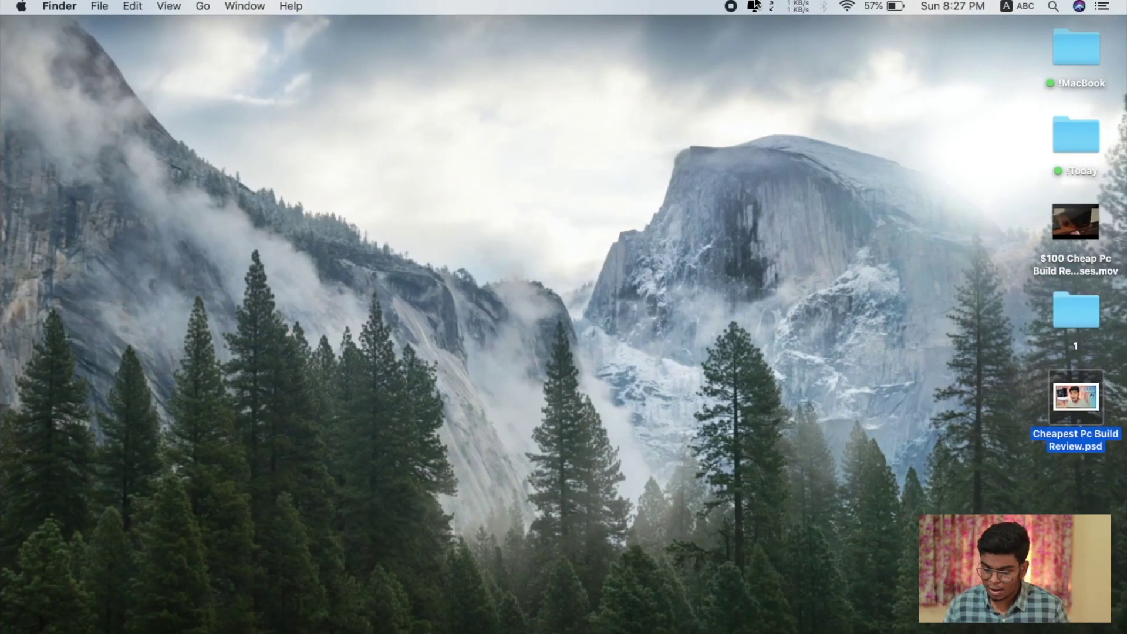
left_click(754, 5)
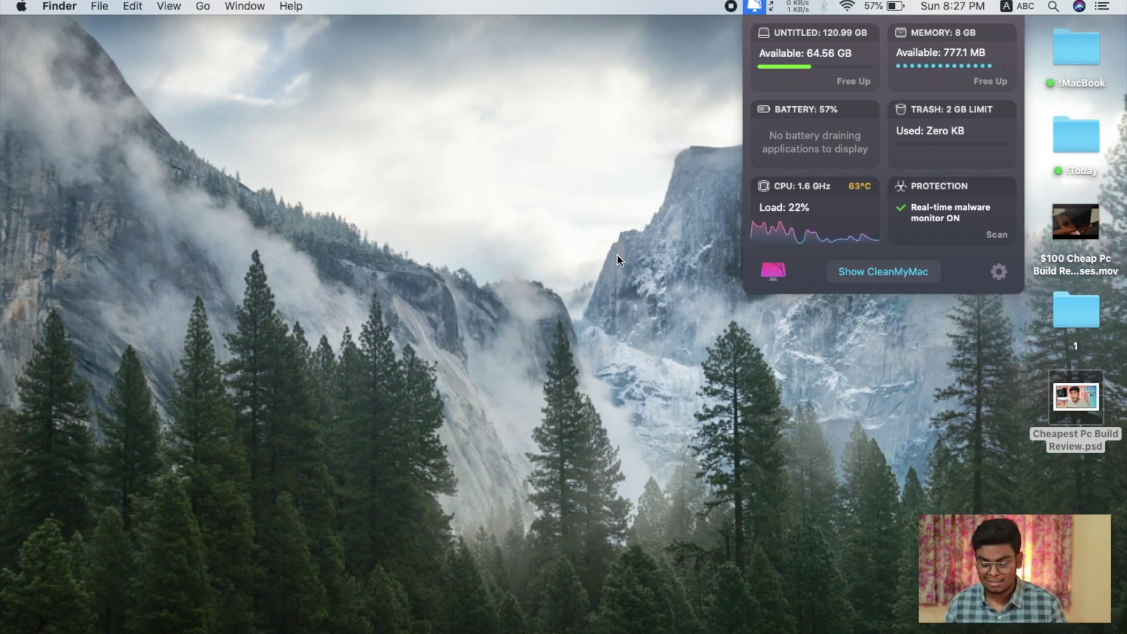
left_click(549, 620)
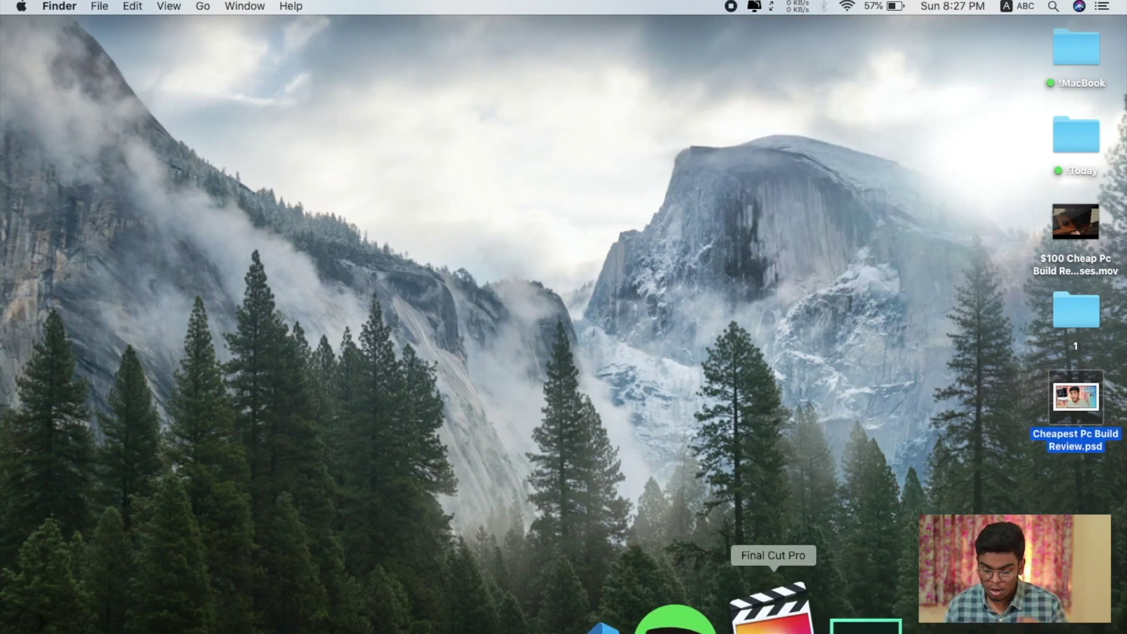
- Launch Final Cut Pro from the Dock and wait for its empty library
left_click(771, 620)
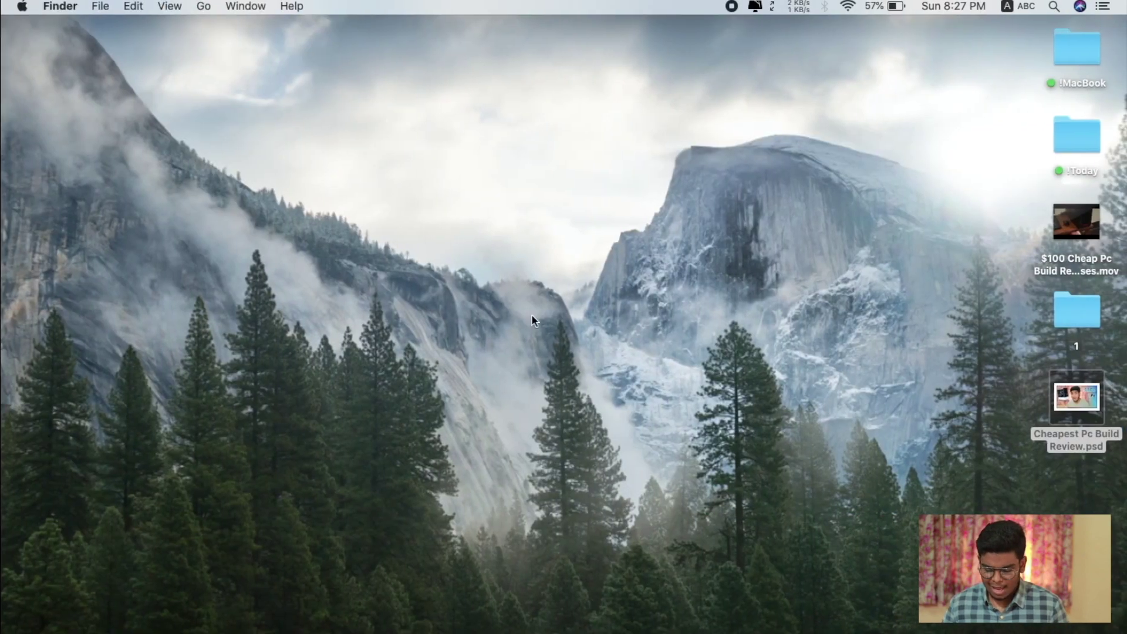
mouse_move(781, 629)
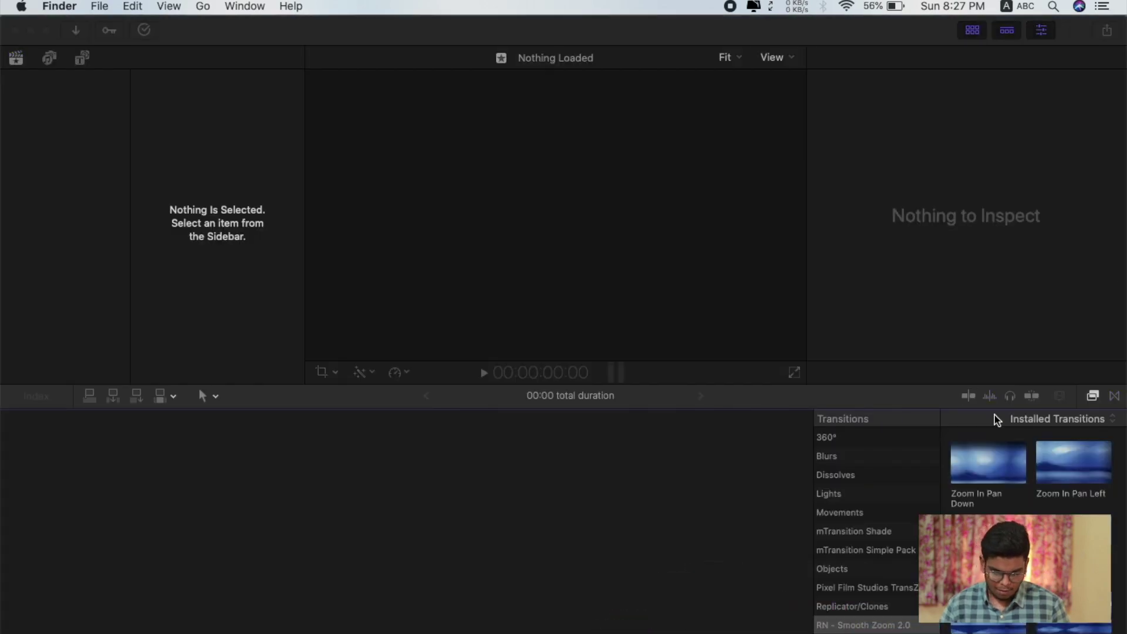
- Create a new 1080p HD 30p project and add the $100 Cheap Pc Build Review video to its timeline
left_click(422, 539)
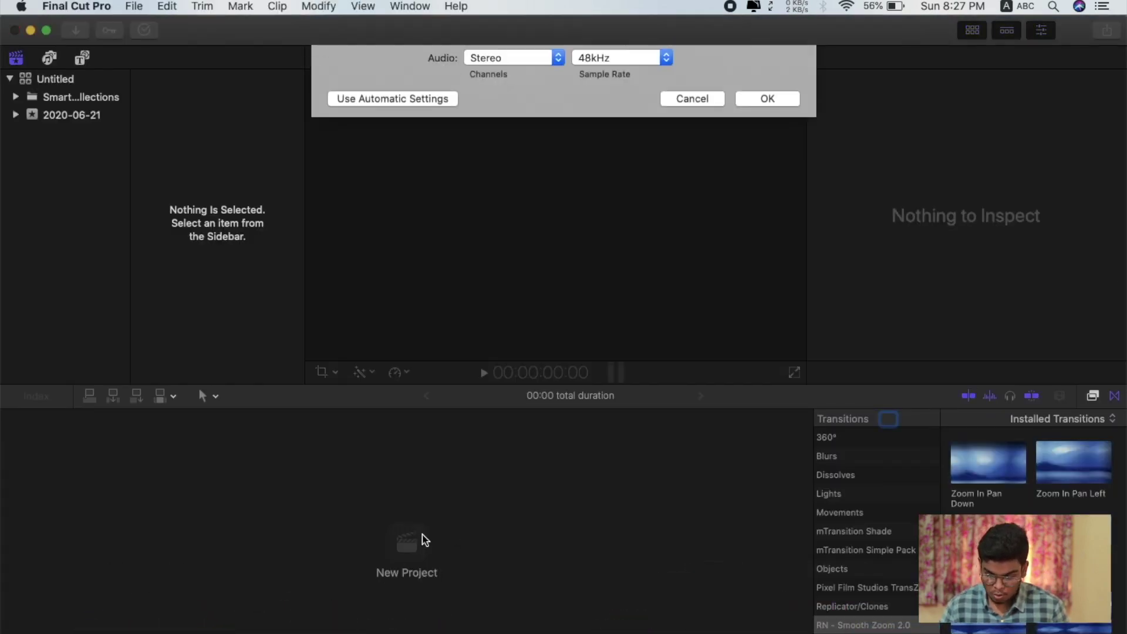
key("Return")
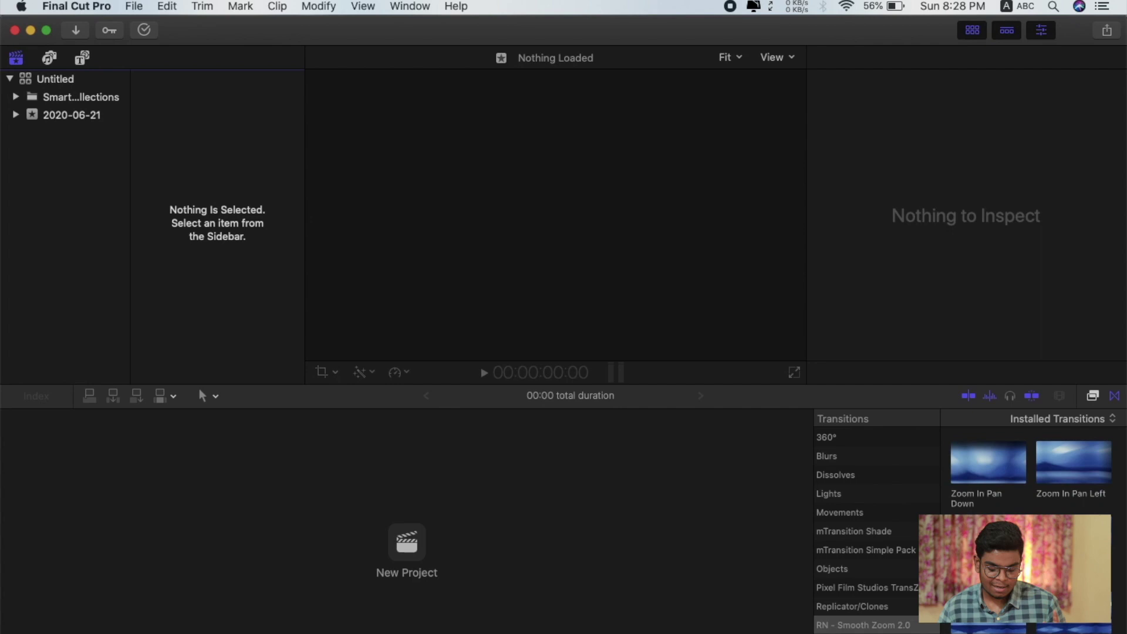
left_click(179, 622)
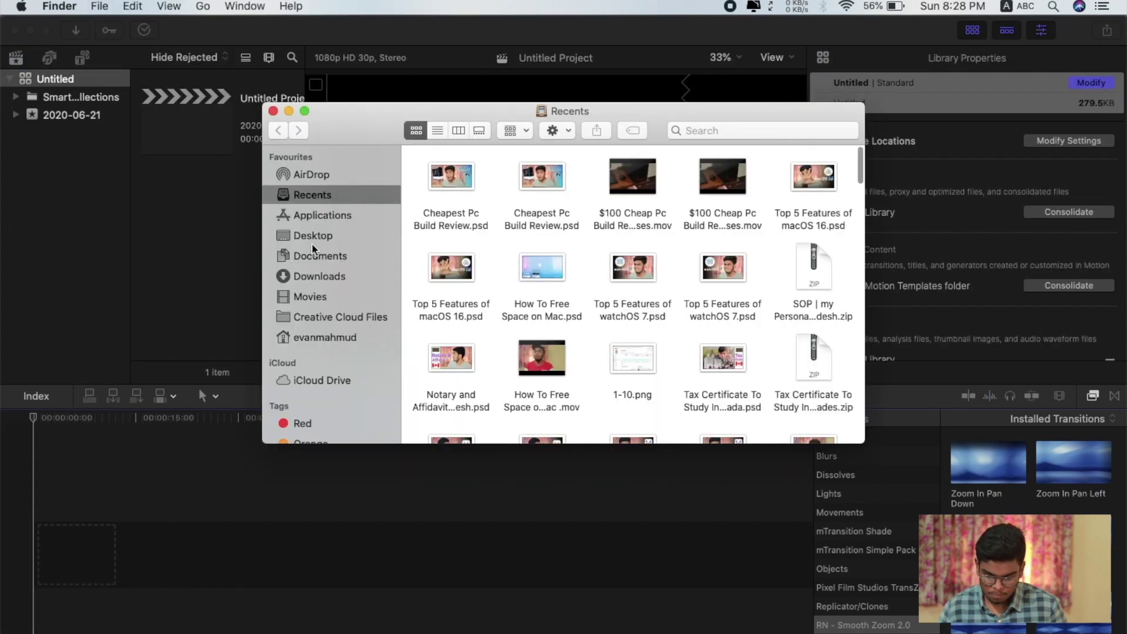
key("super+shift+d")
left_click(616, 193)
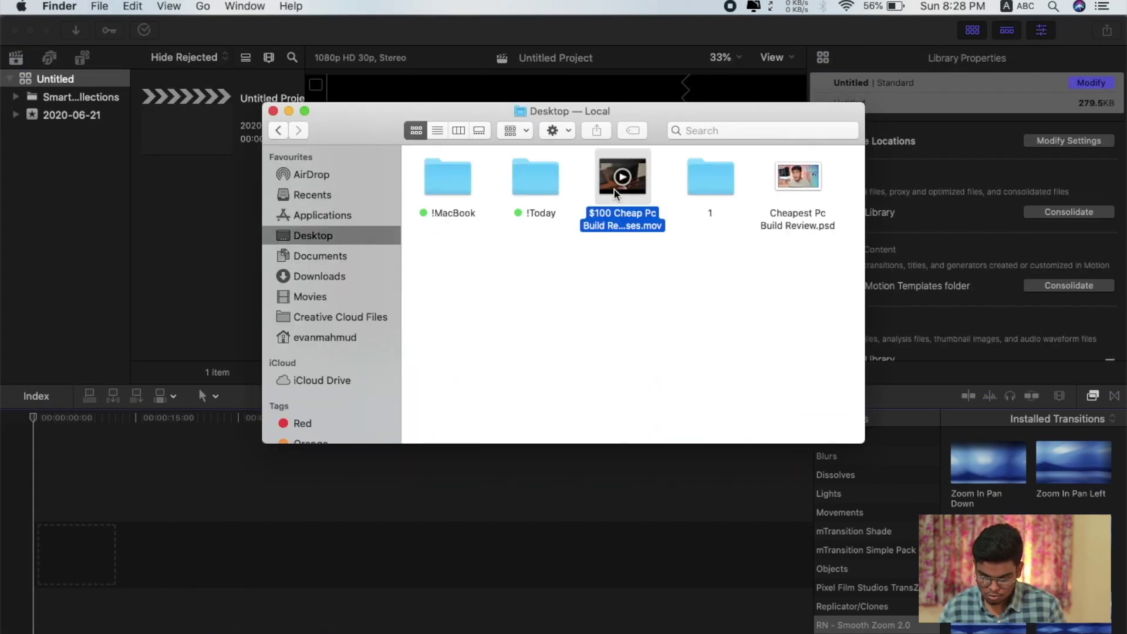
key("space")
key("XF86AudioRaiseVolume")
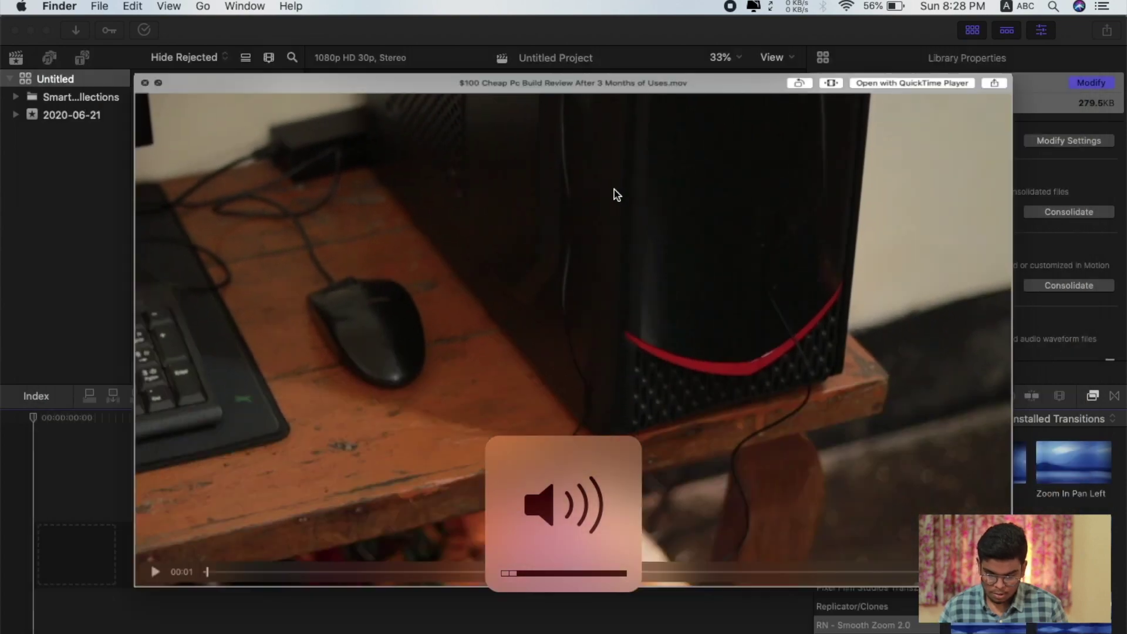
key("space")
left_click_drag(614, 189, 97, 531)
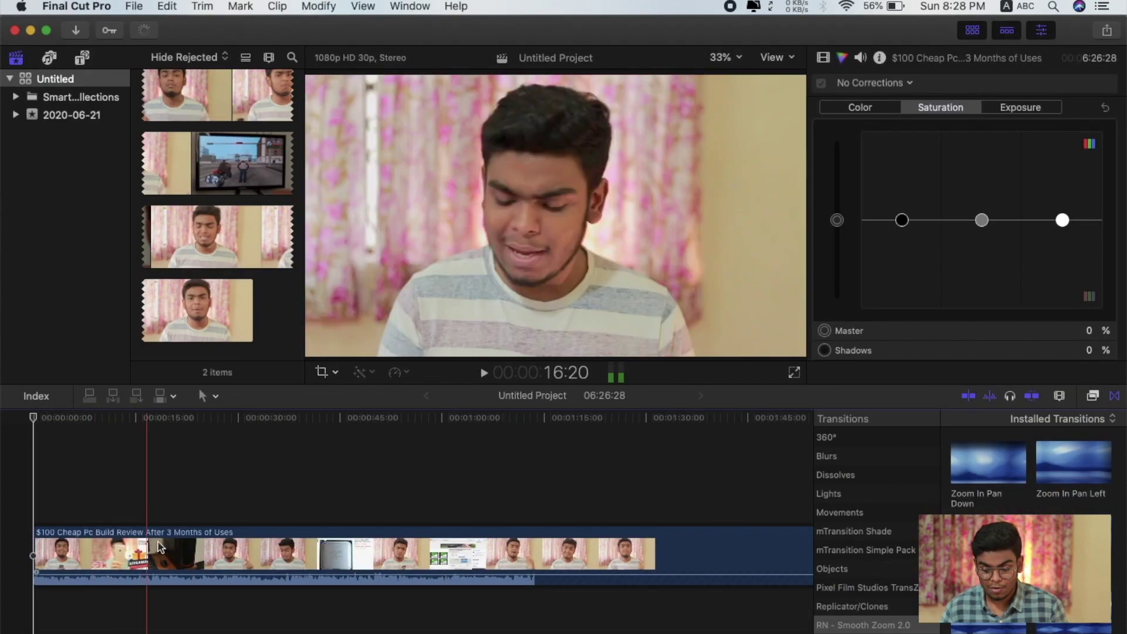
- Play the timeline and check CleanMyMac: 281.8 MB memory available, 39% CPU load
key("space")
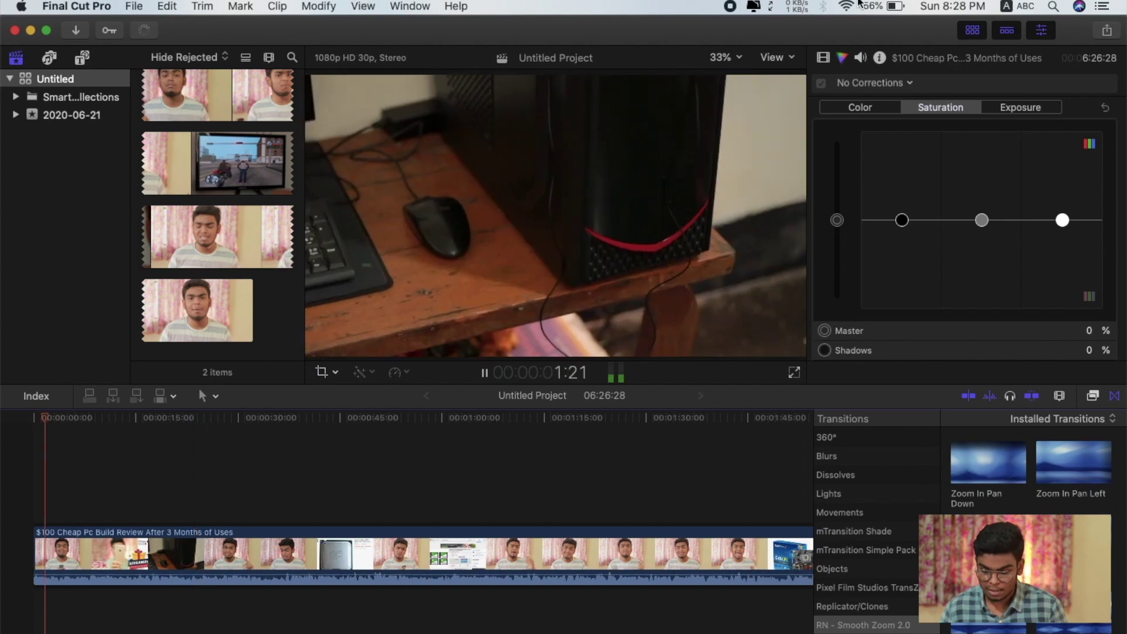
left_click(752, 6)
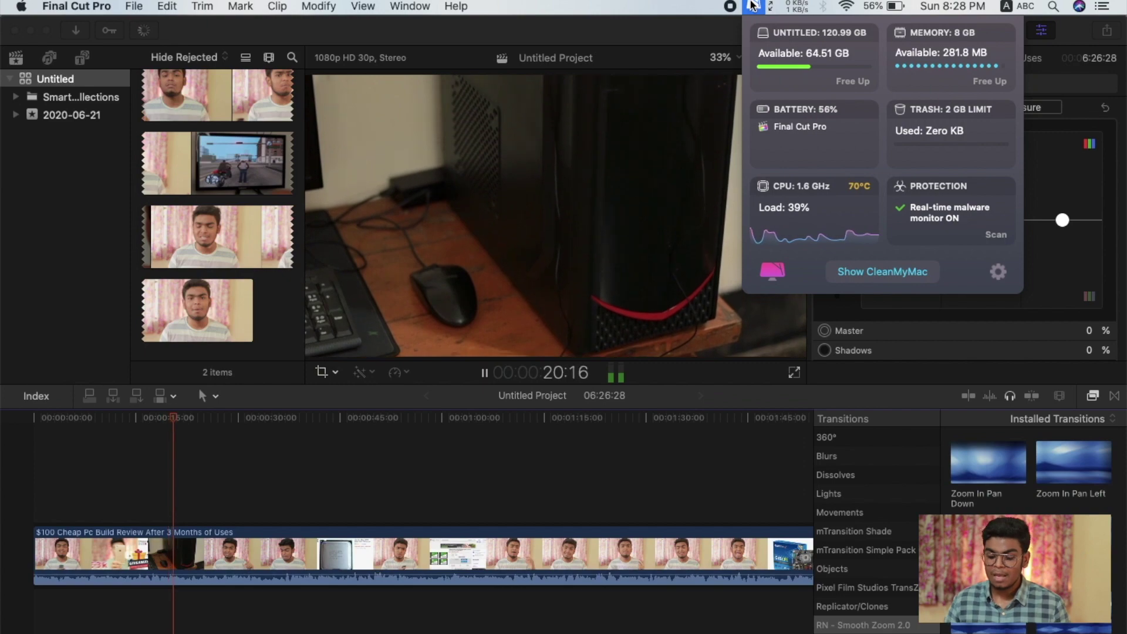
- Close the CleanMyMac panel and flip back and forth between the Photoshop and Final Cut Pro desktops
left_click(753, 6)
key("ctrl+Left")
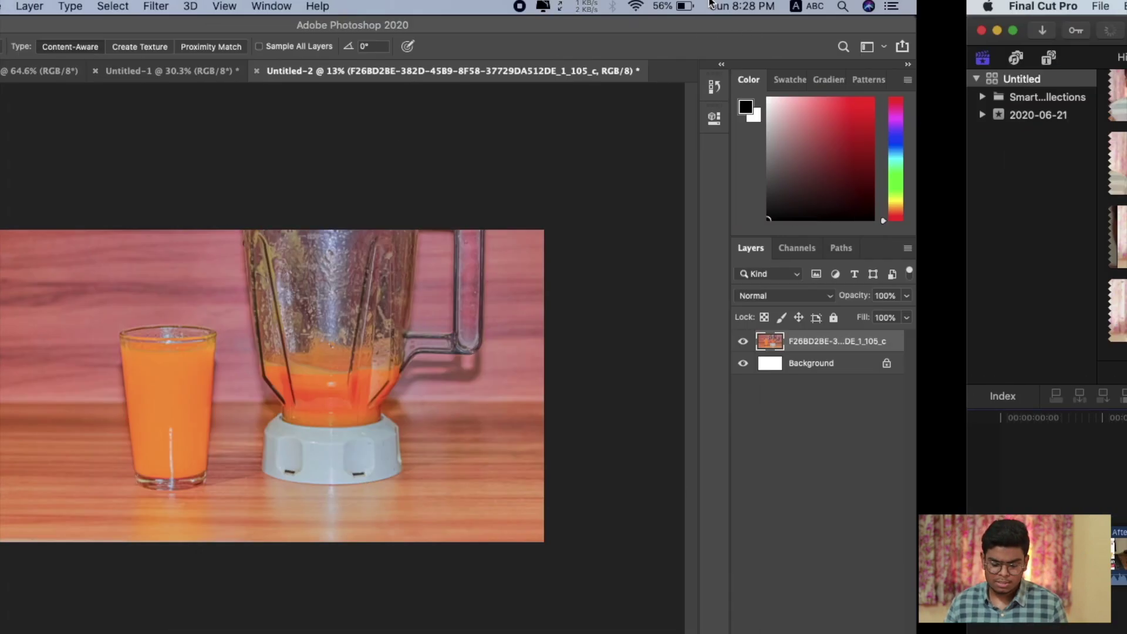
key("ctrl+Right")
key("ctrl+Left")
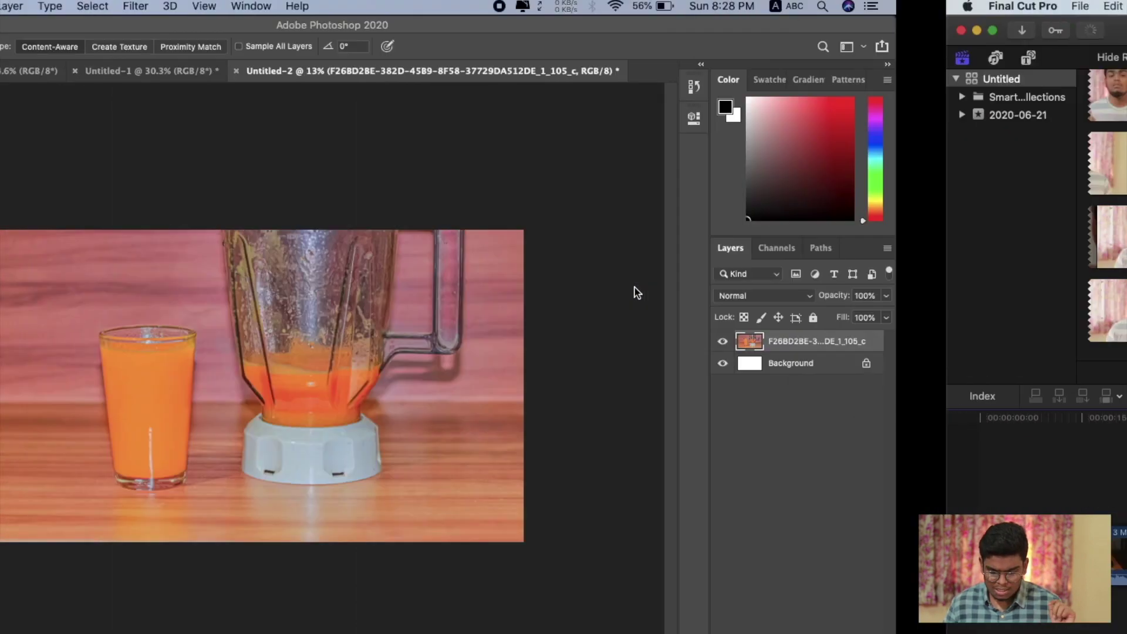
key("ctrl+Right")
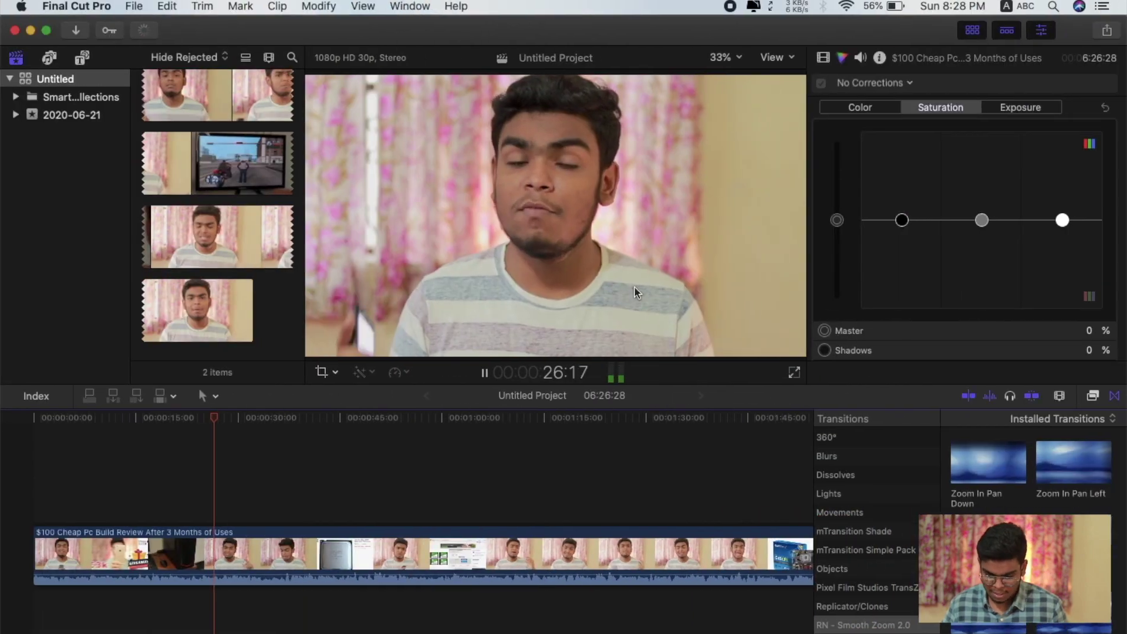
- Add a third desktop in Mission Control and switch to it
key("ctrl+Up")
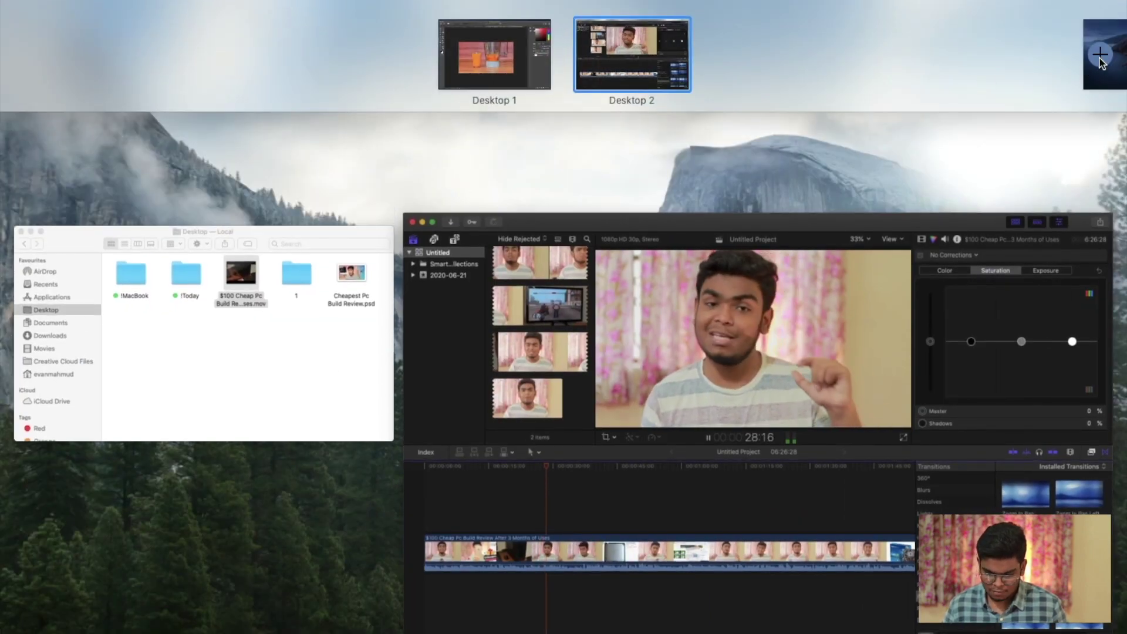
left_click(1099, 54)
left_click(734, 68)
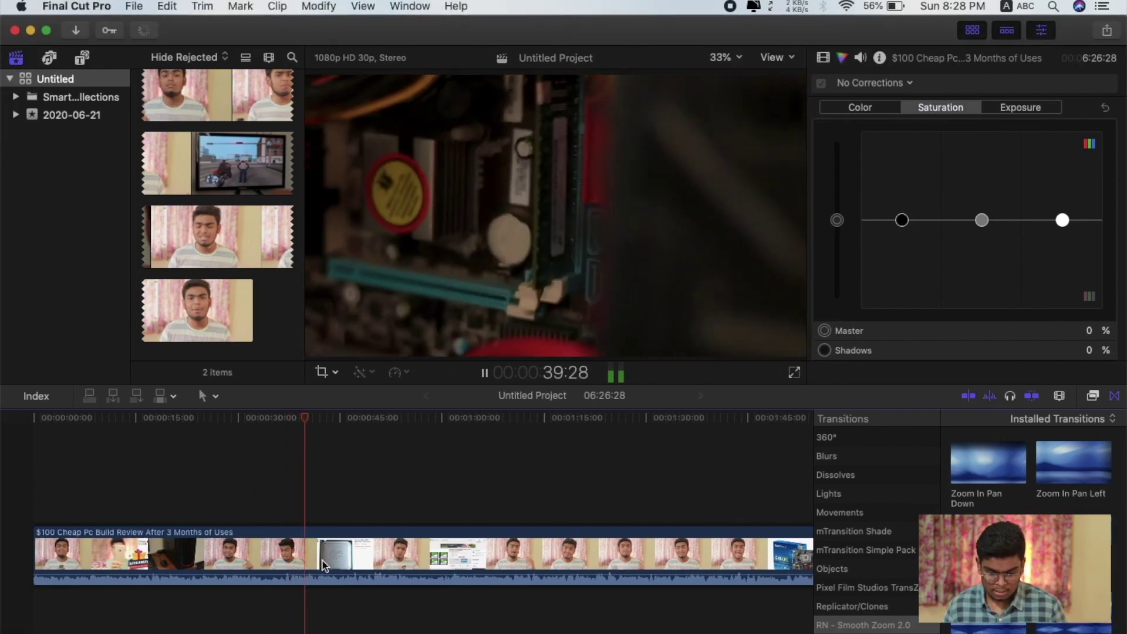
- Dismiss the stray Chrome window and select the review clip on Final Cut Pro's timeline
key("super+w")
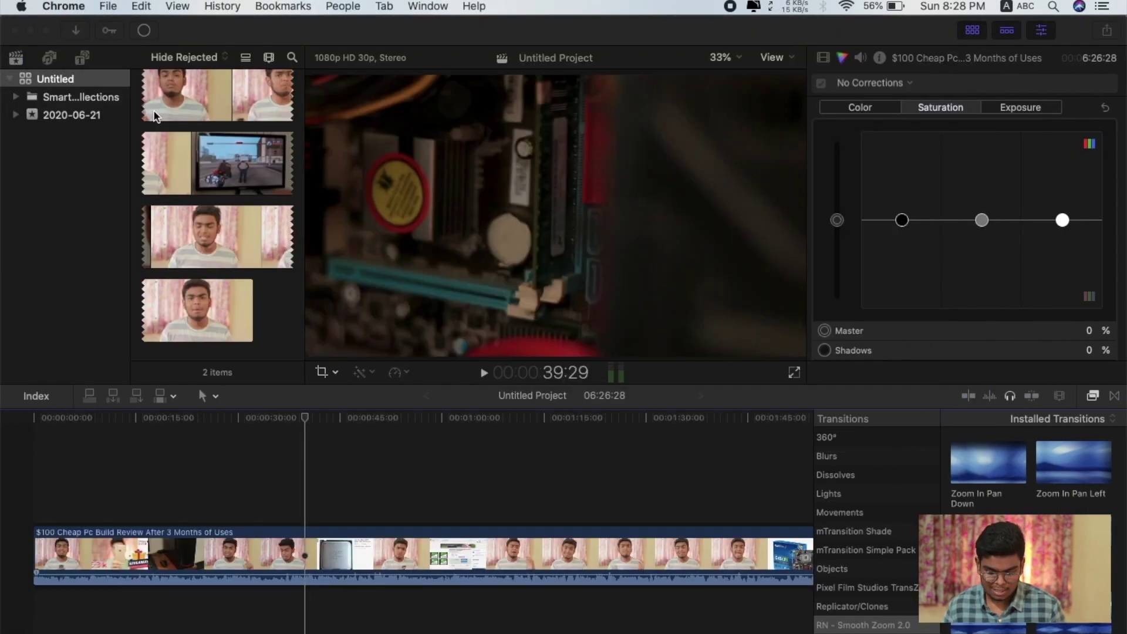
left_click(308, 531)
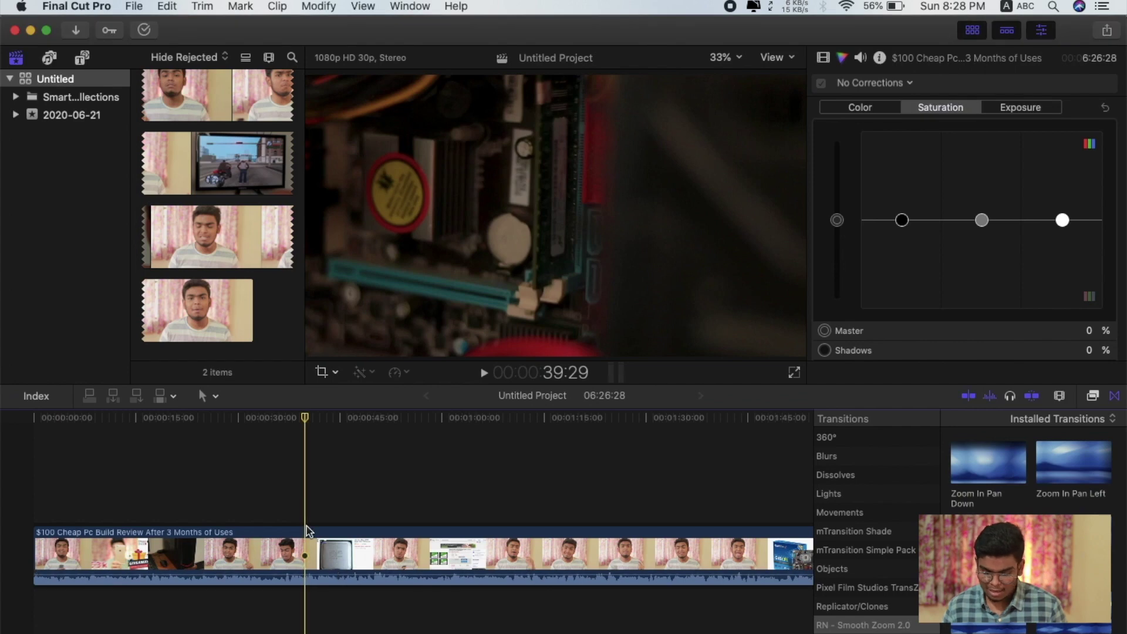
left_click(451, 549)
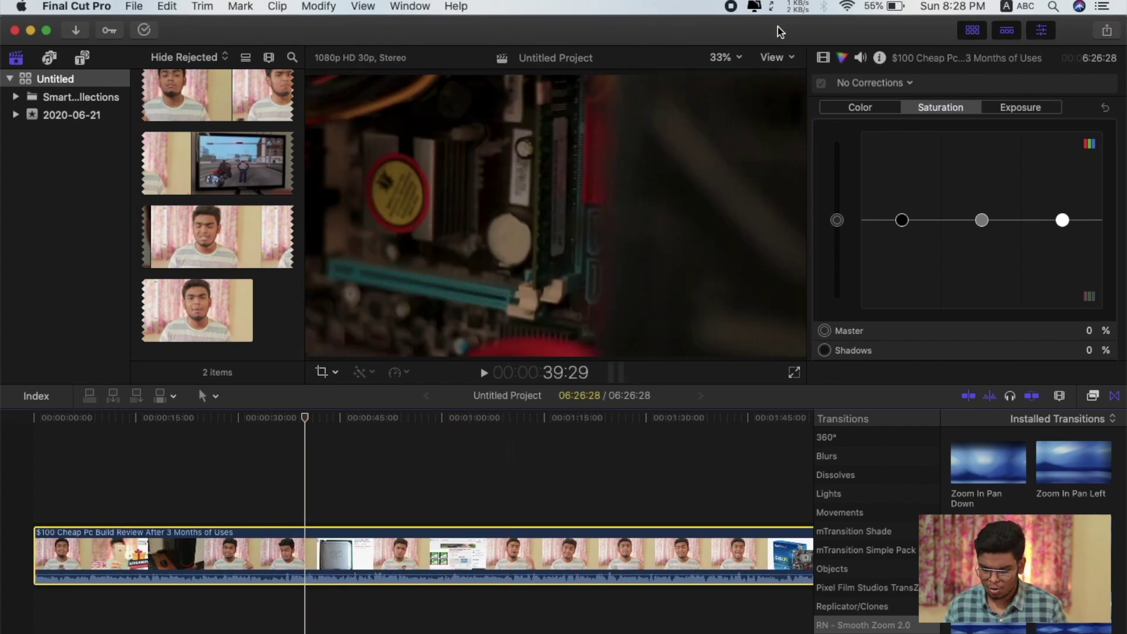
- Reopen the CleanMyMac status panel to read memory, showing 397.4 MB available
left_click(759, 9)
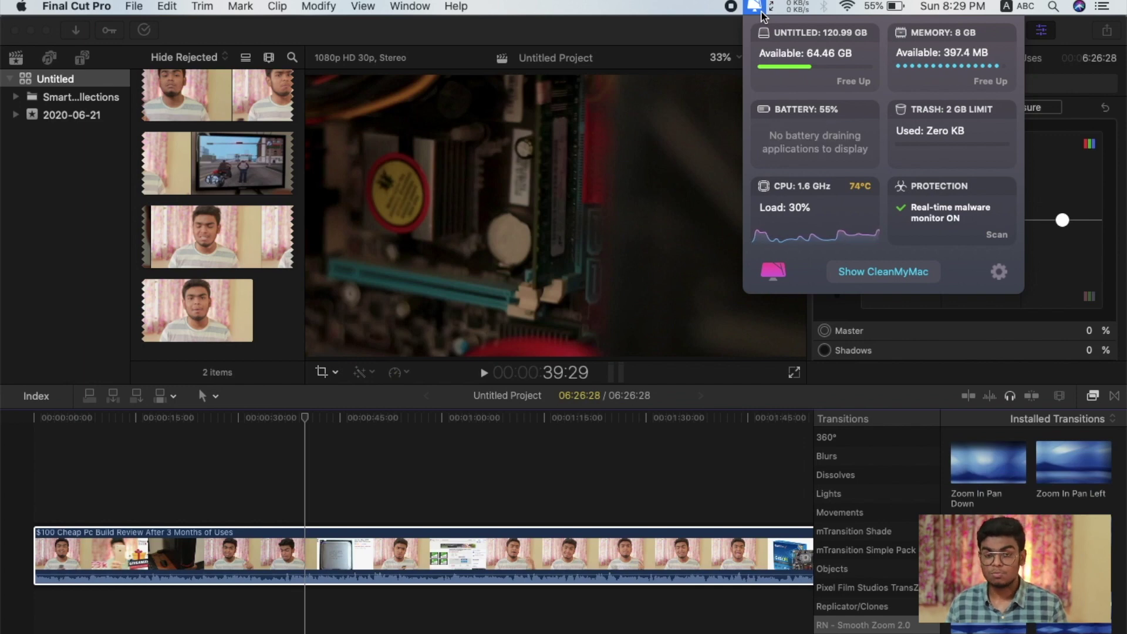
left_click(757, 8)
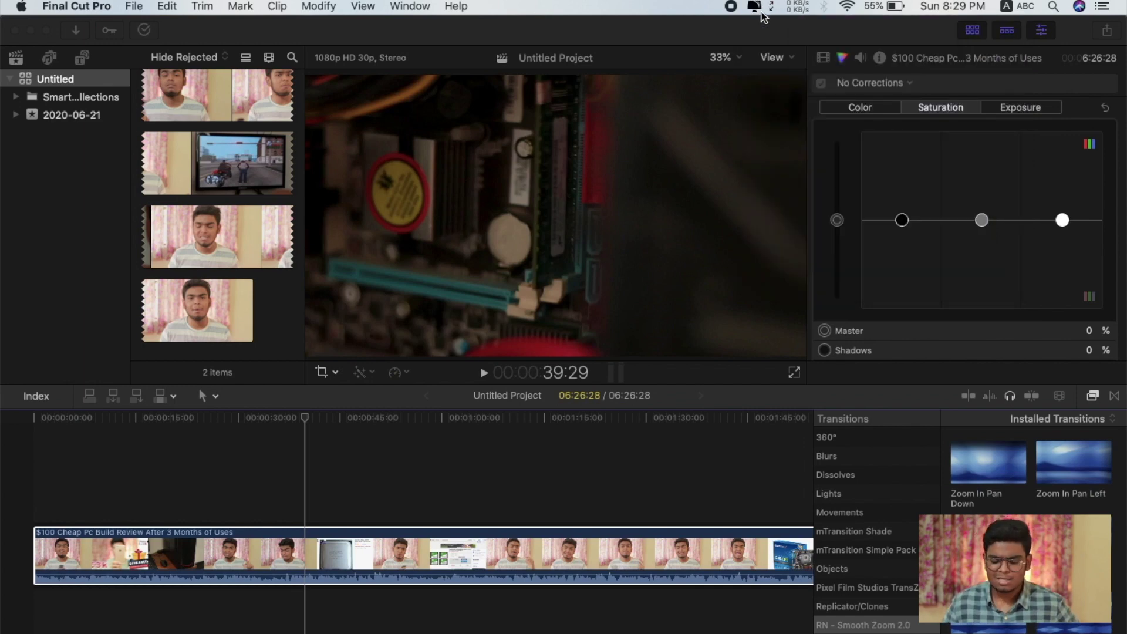
left_click(757, 8)
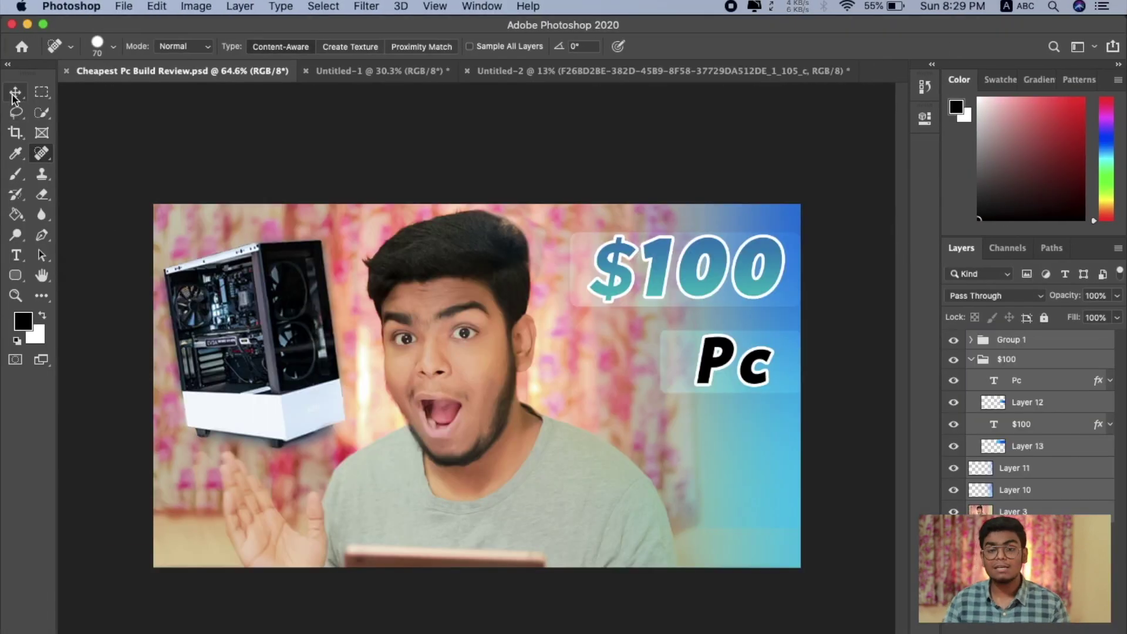
- Pick Photoshop's Move tool, then the Crop tool, and move over to the Finder desktop space
left_click(14, 95)
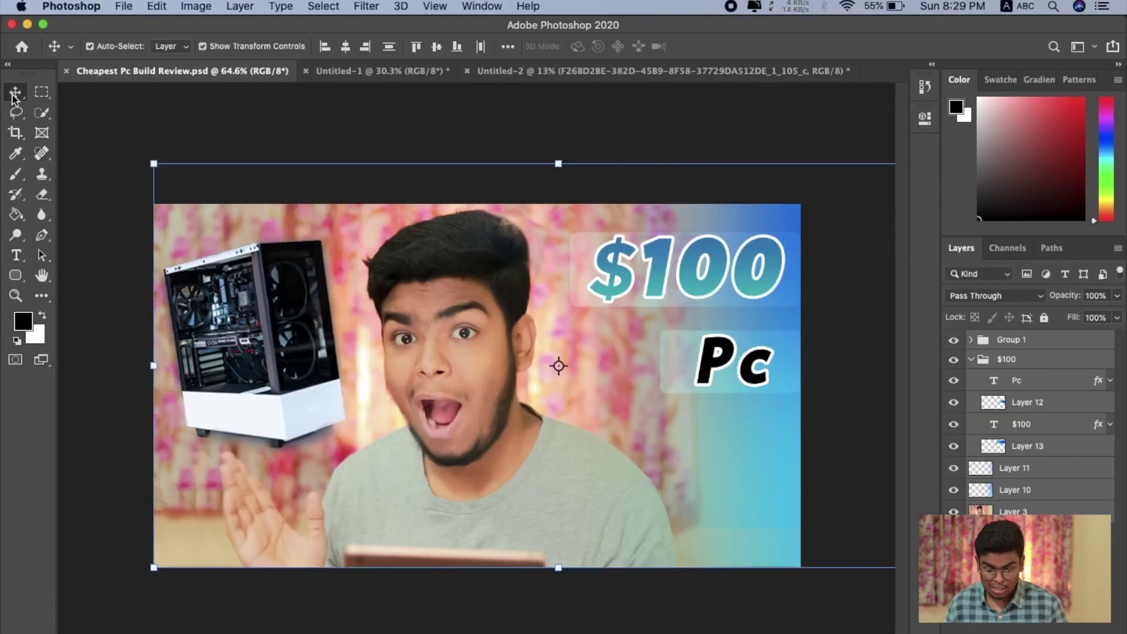
key("c")
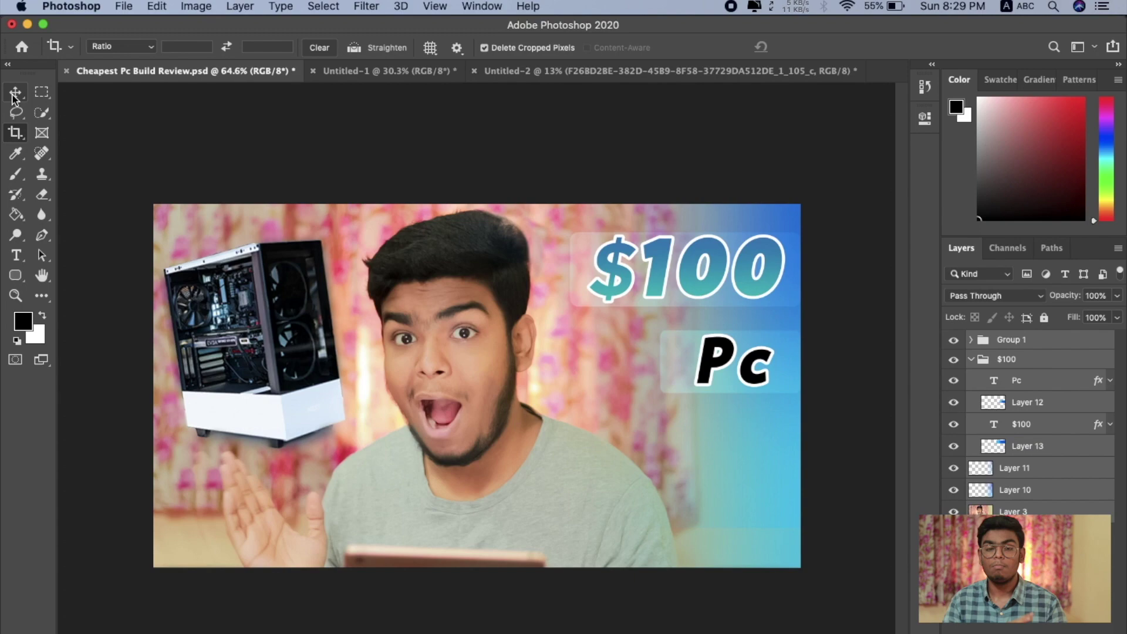
left_click(527, 6)
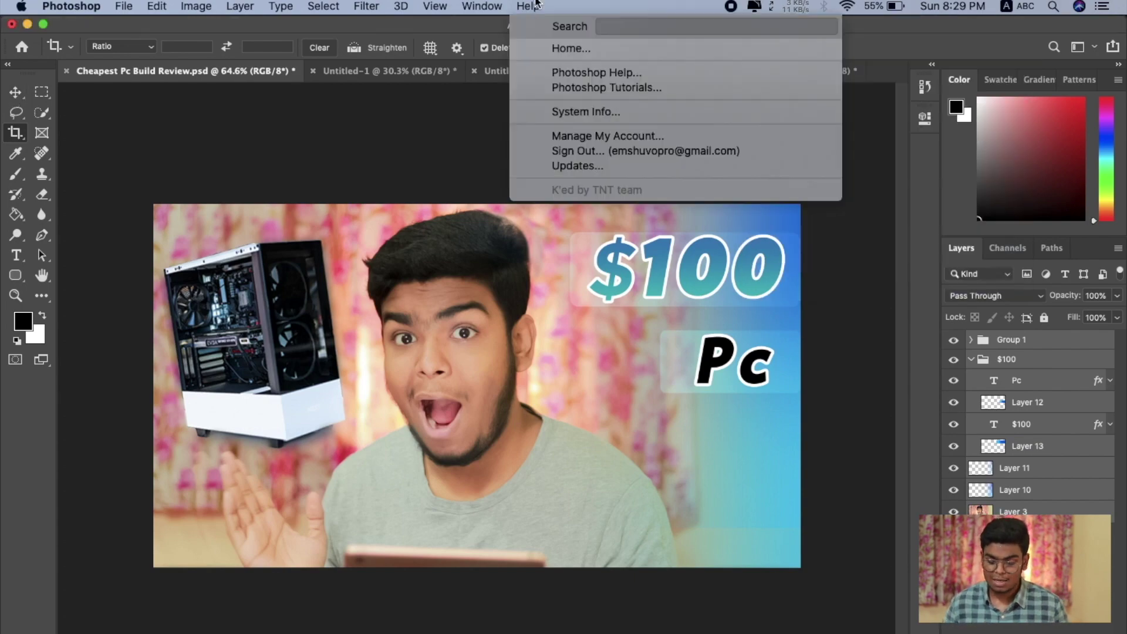
key("ctrl+Right")
key("ctrl+Right")
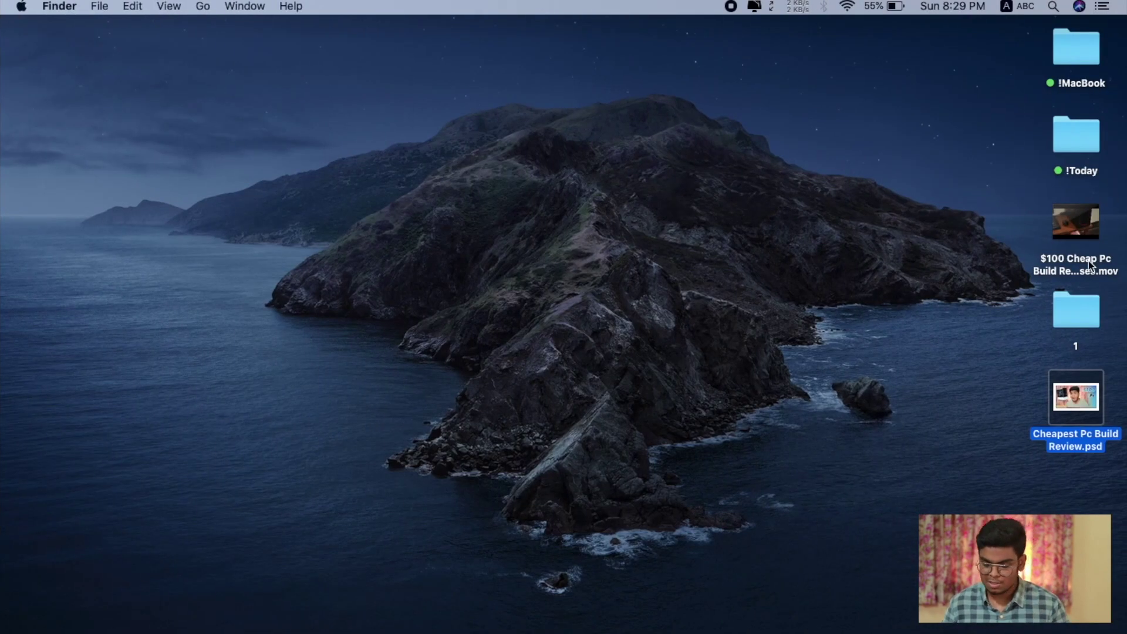
- Open folder 1 and the !Today folder, then select a CleanMyMac screenshot
double_click(1079, 310)
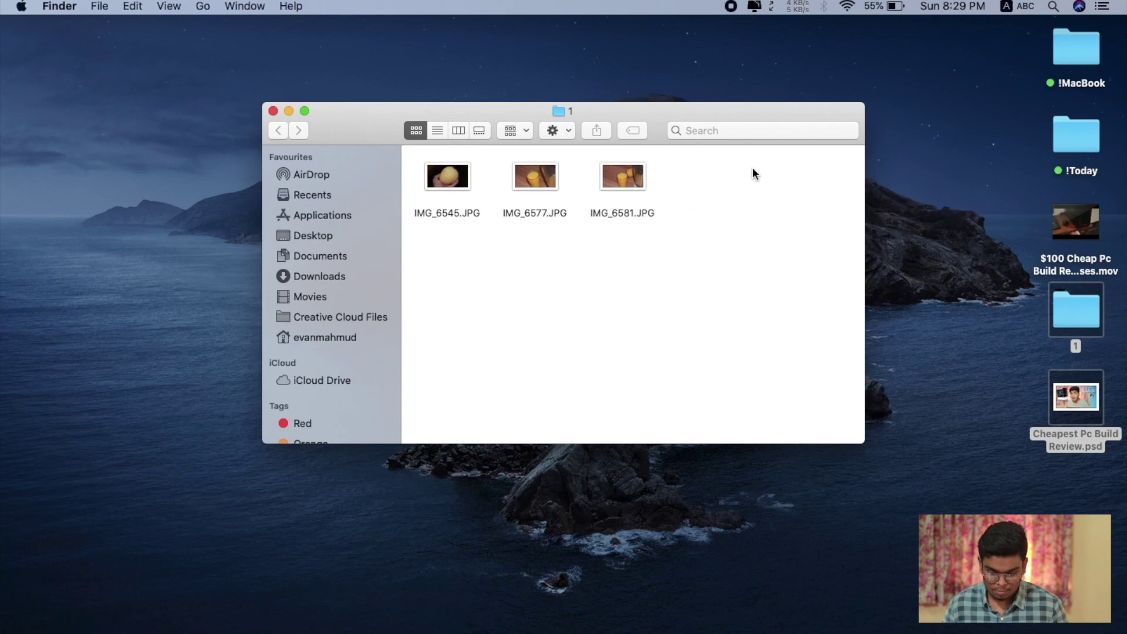
left_click(344, 234)
double_click(546, 187)
left_click(1076, 487)
- Quick Look the CleanMyMac screenshots, zooming into the Memory panel showing 730.8 MB and 20.5 MB free
key("space")
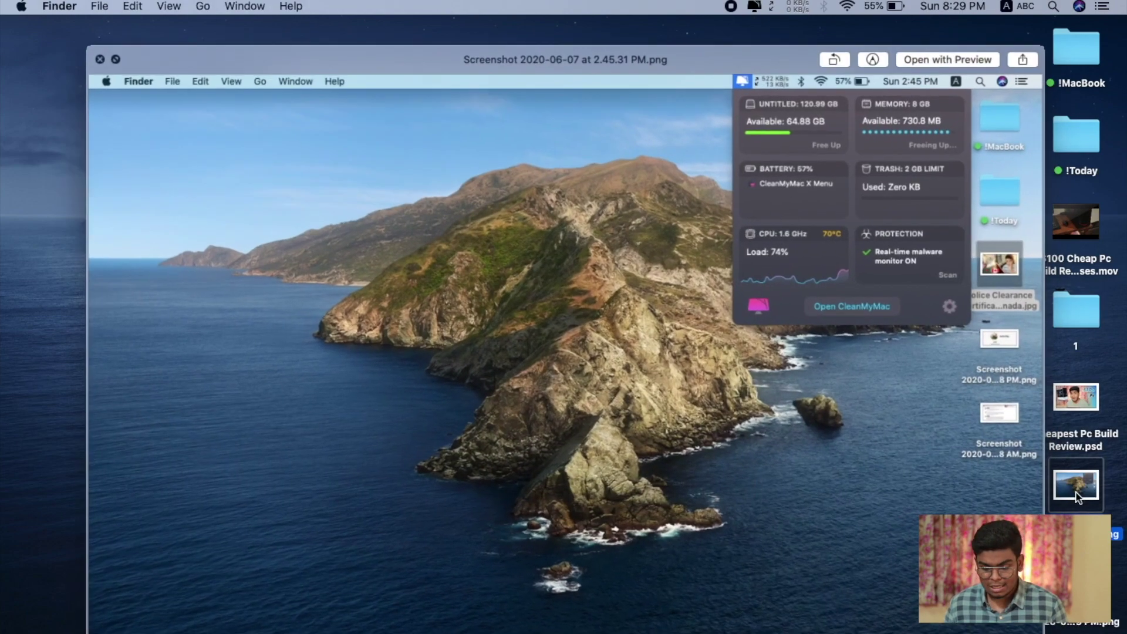
key("Down")
key("Up")
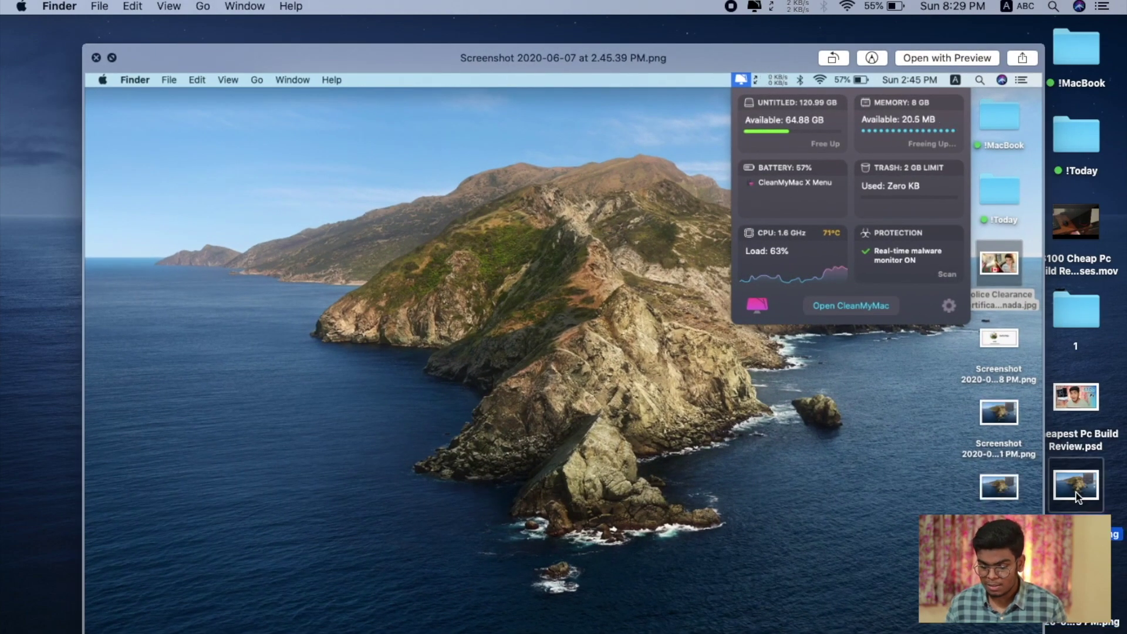
key("Down")
key("Up")
key("space")
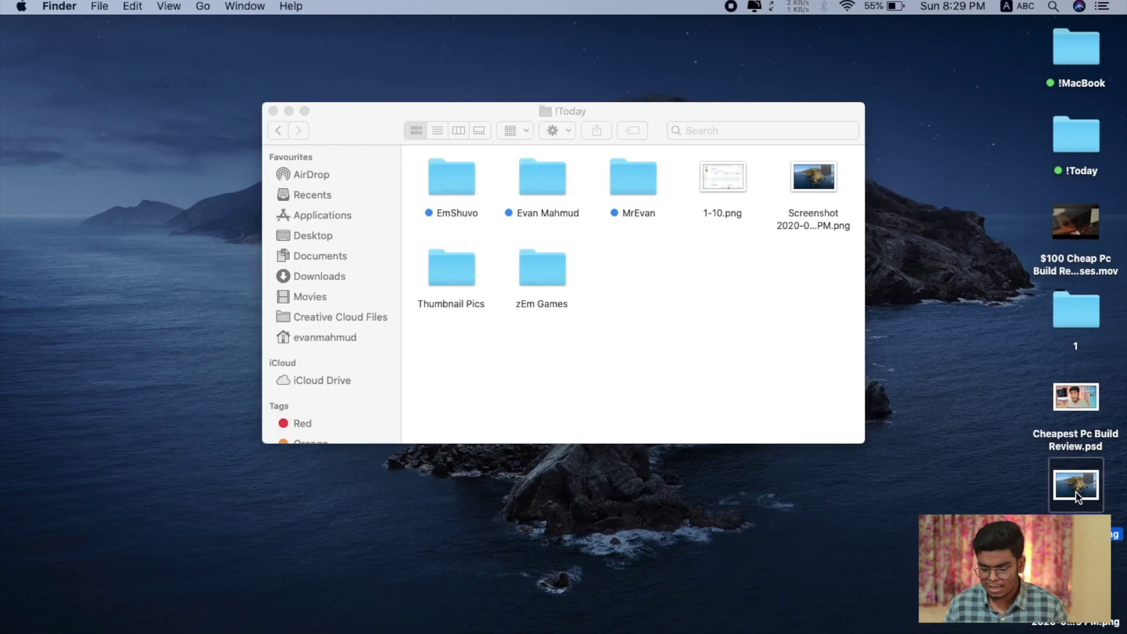
key("space")
scroll(919, 115, "up", 10)
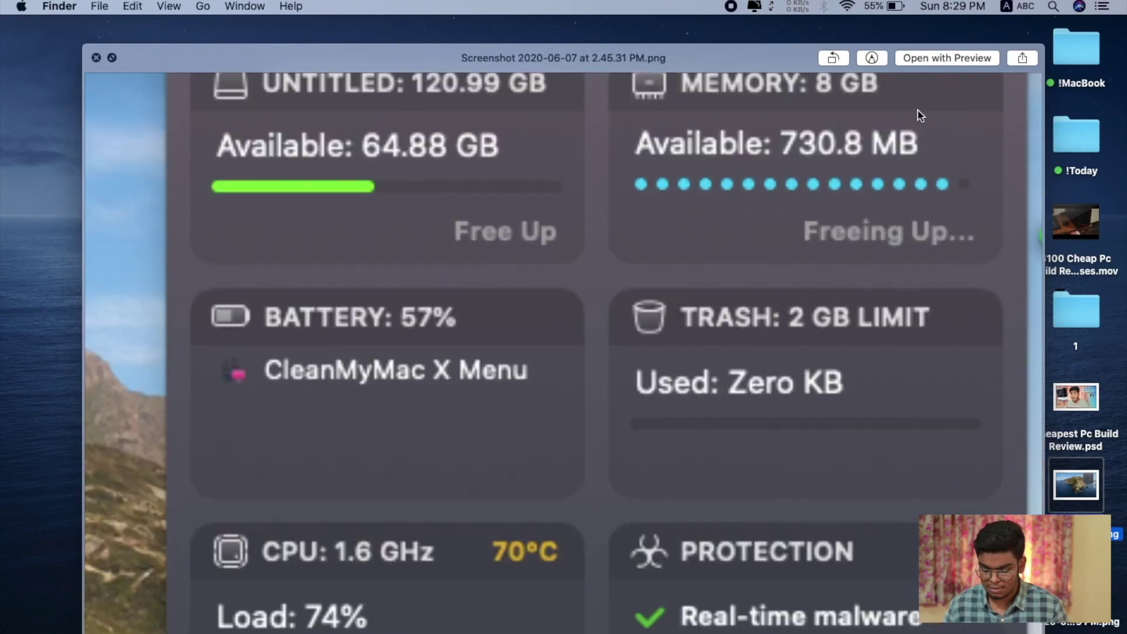
key("Down")
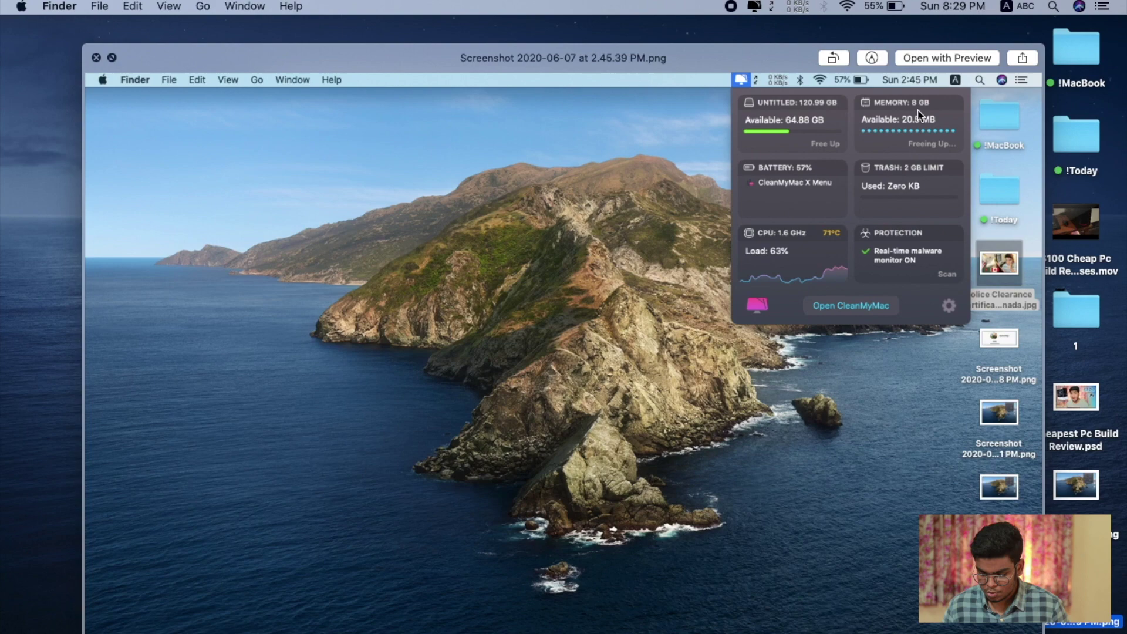
scroll(924, 132, "up", 10)
scroll(928, 148, "down", 5)
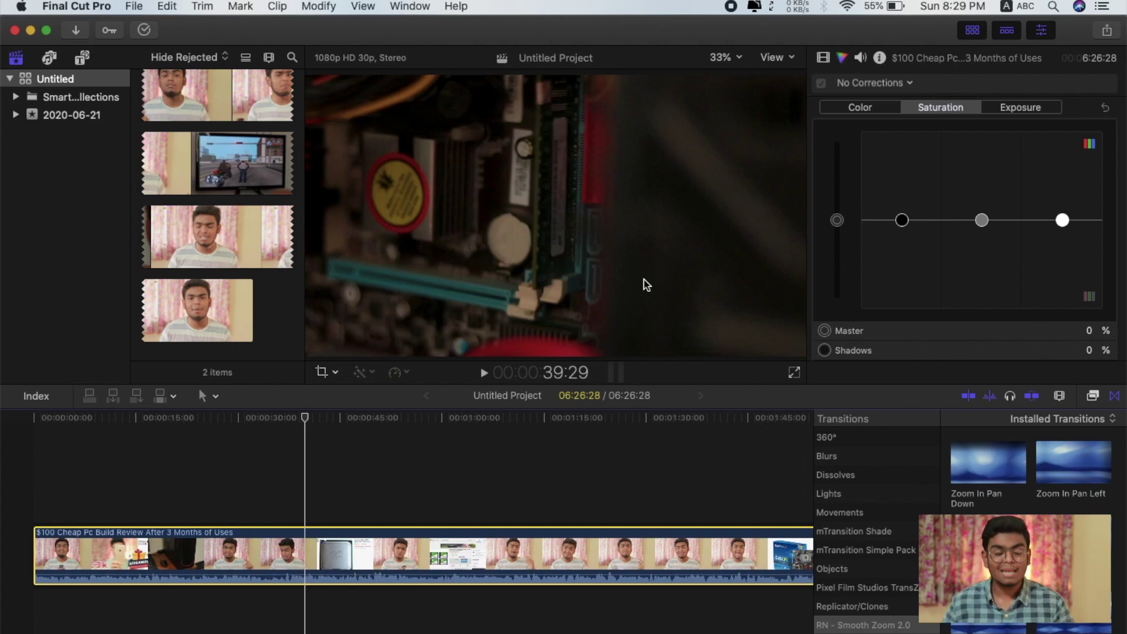
- Hide Final Cut Pro and switch between spaces, ending on Photoshop's Untitled-1
left_click(13, 31)
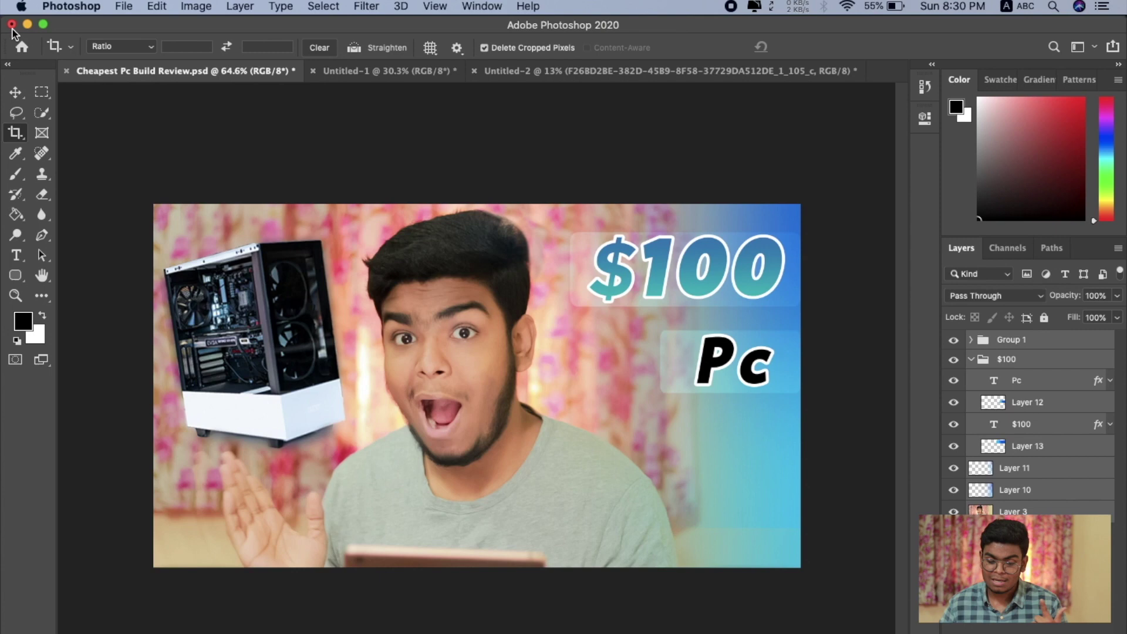
key("ctrl+Right")
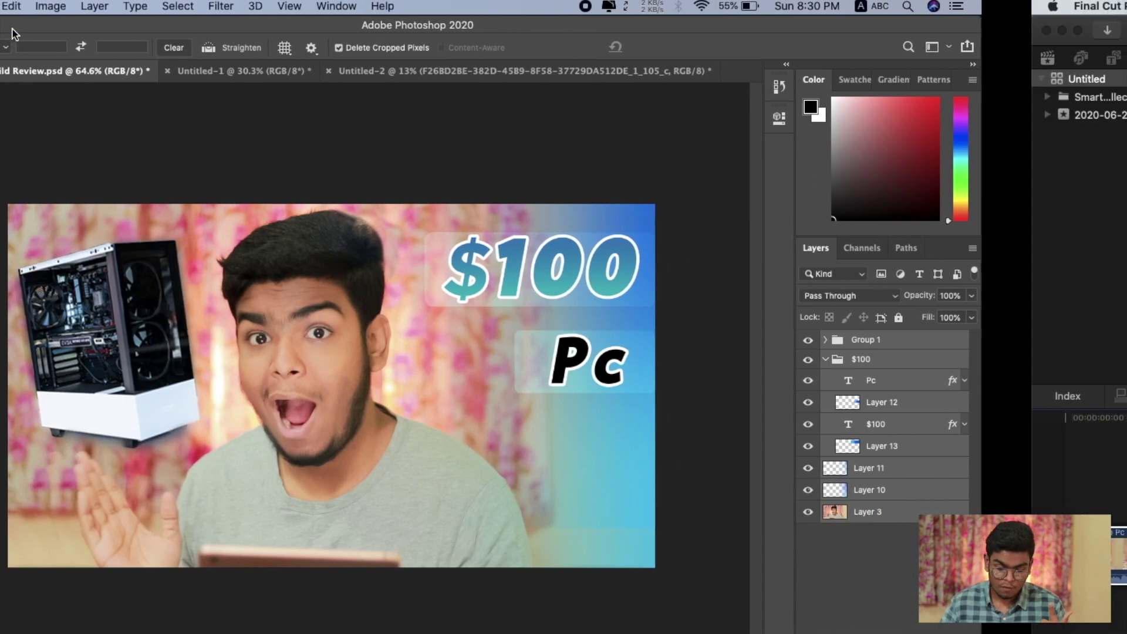
key("ctrl+Left")
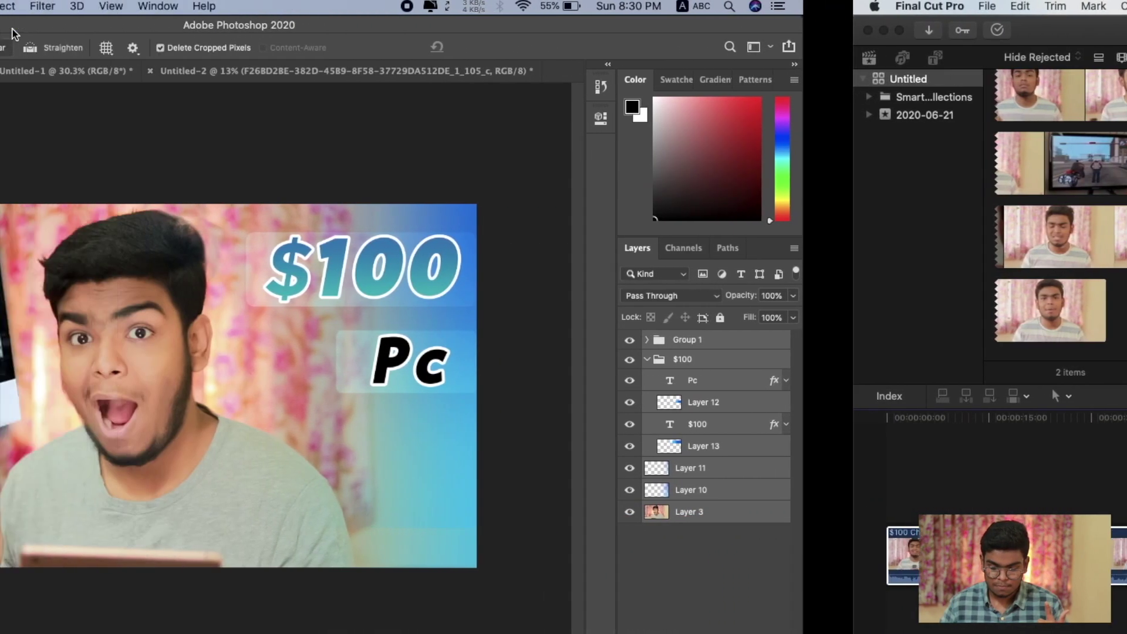
key("ctrl+Right")
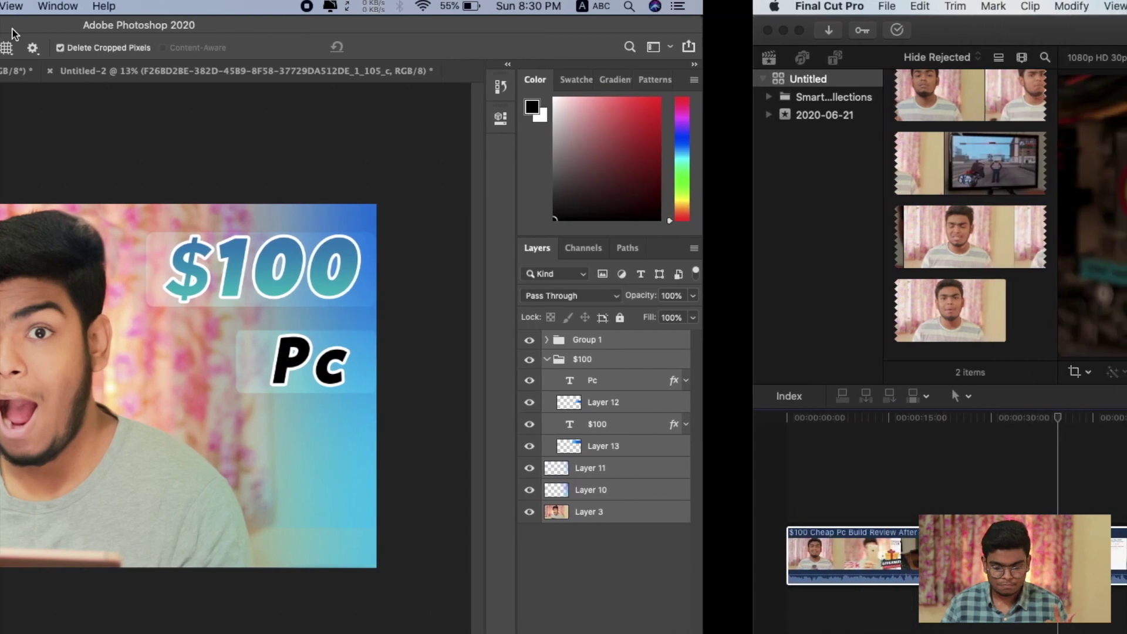
key("ctrl+Left")
- Dismiss the CleanMyMac readout and drag the $100 and Pc text layers over the face
left_click(754, 5)
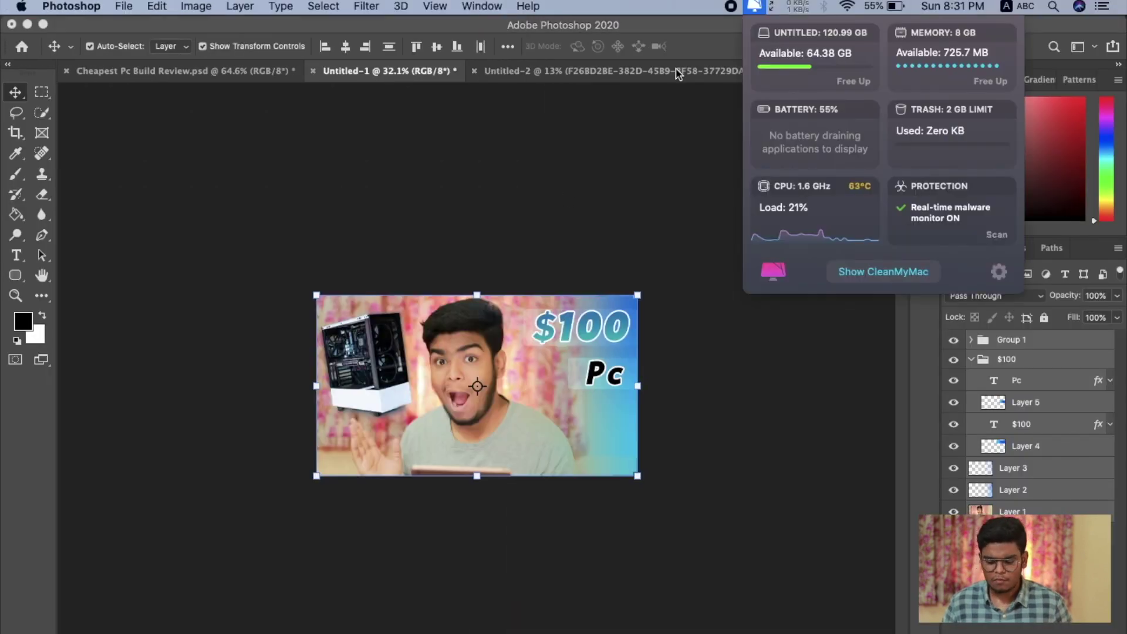
left_click(476, 420)
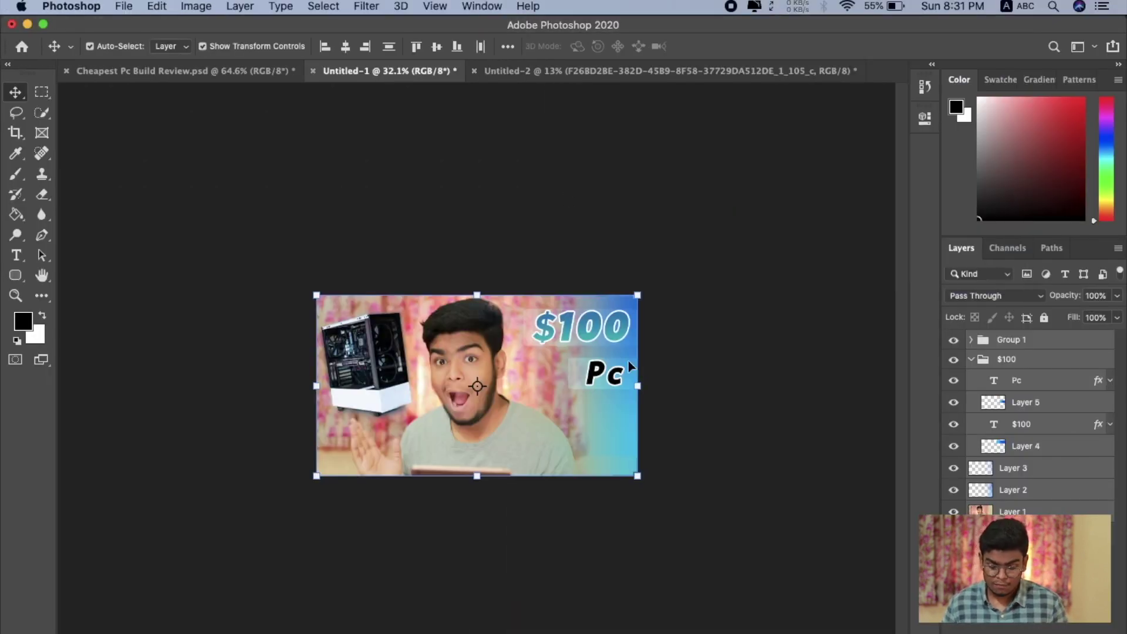
scroll(734, 350, "up", 3)
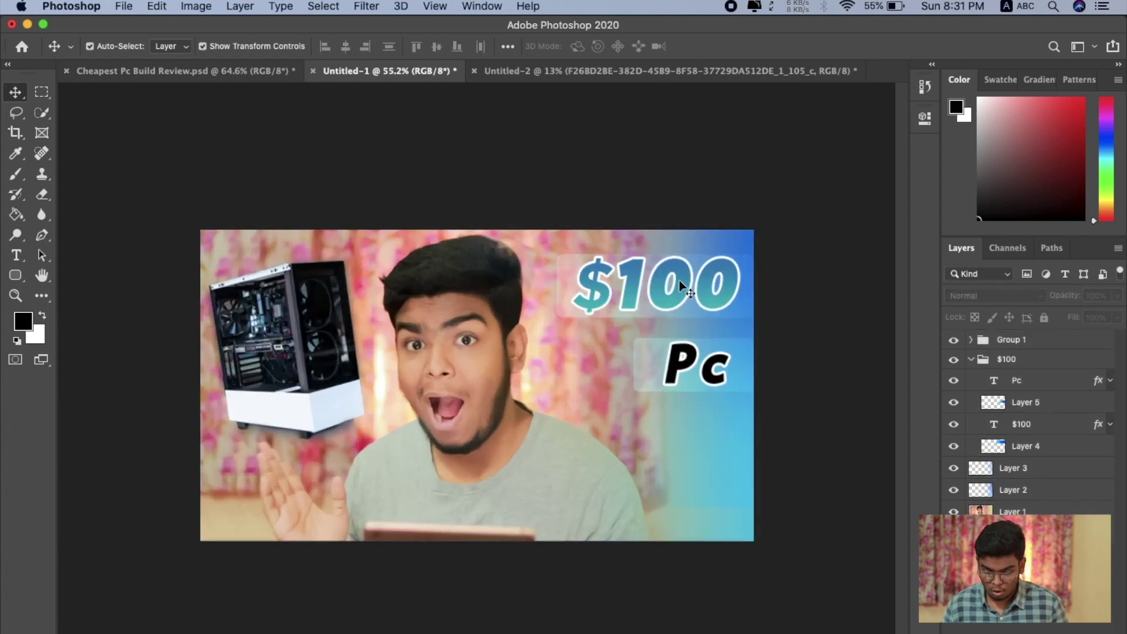
left_click_drag(681, 283, 606, 304)
left_click_drag(490, 449, 587, 358)
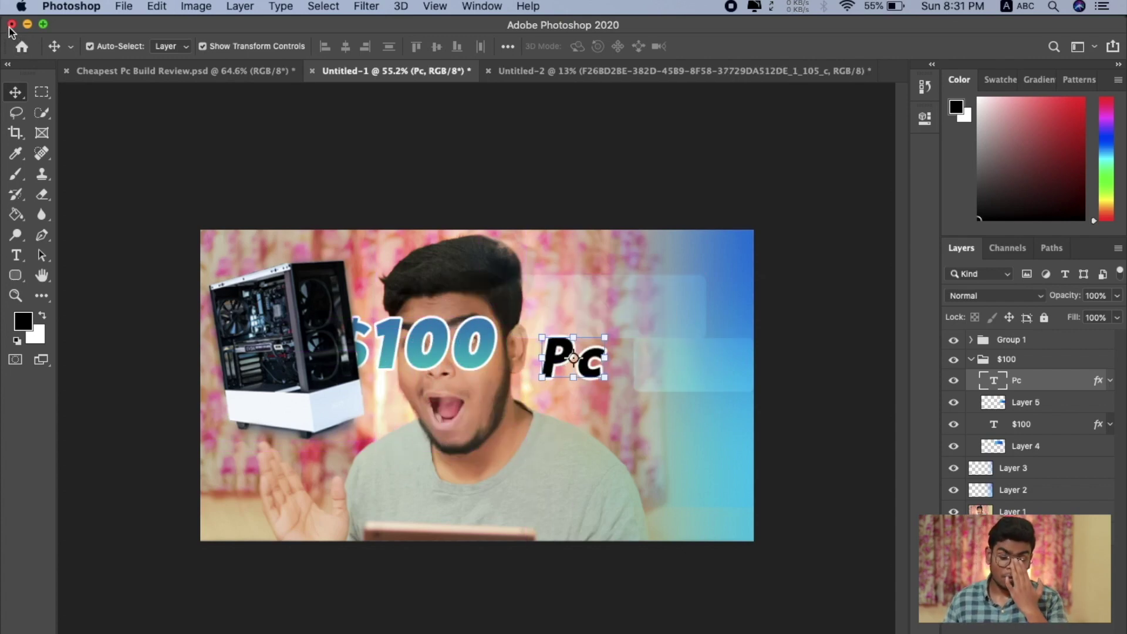
- Close Untitled-1 and Cheapest Pc Build Review.psd, choosing Don't Save for both
left_click(12, 24)
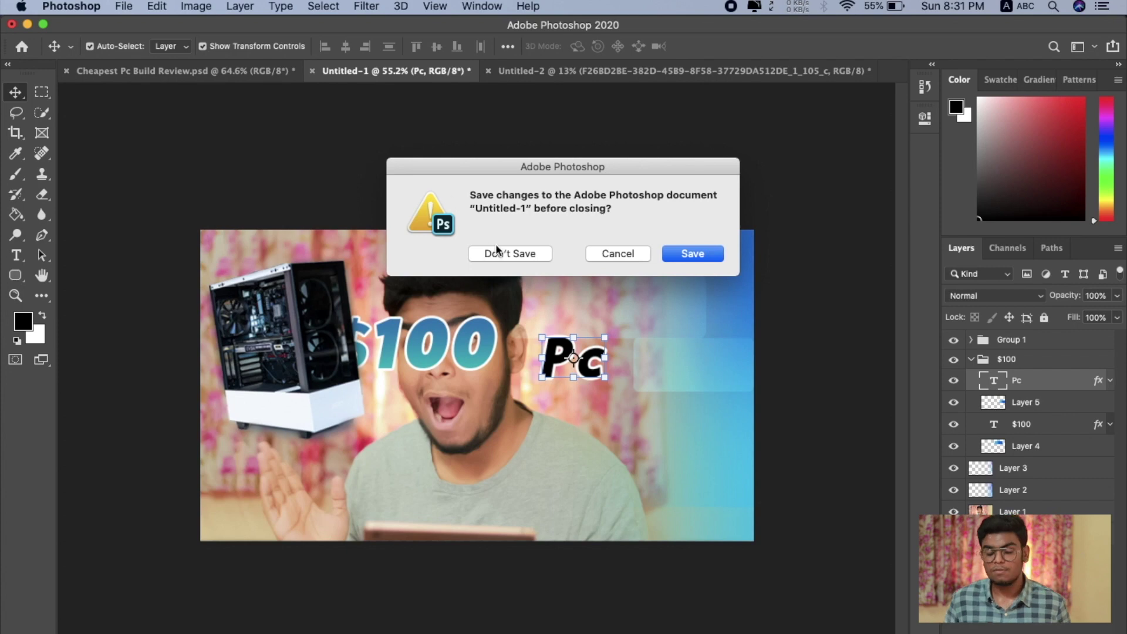
left_click(510, 255)
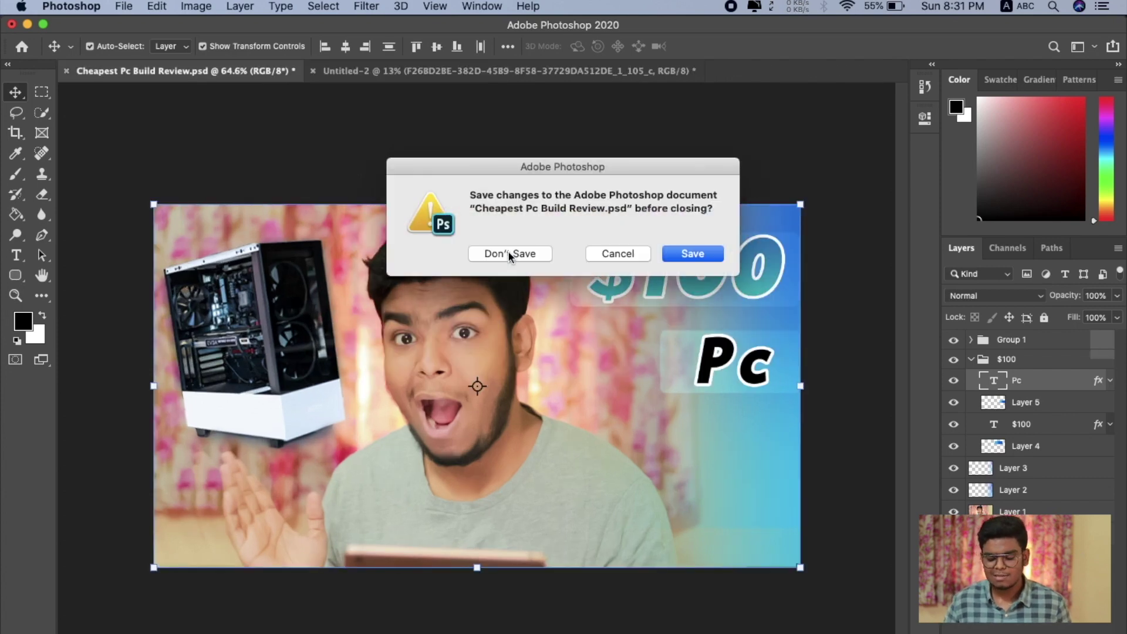
left_click(509, 254)
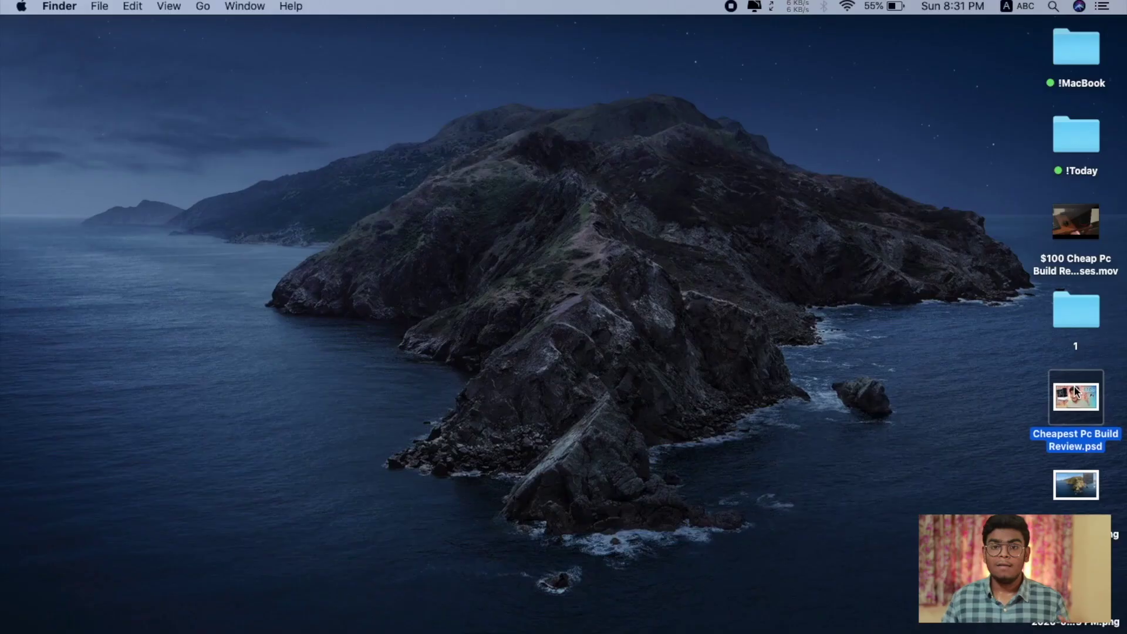
key("space")
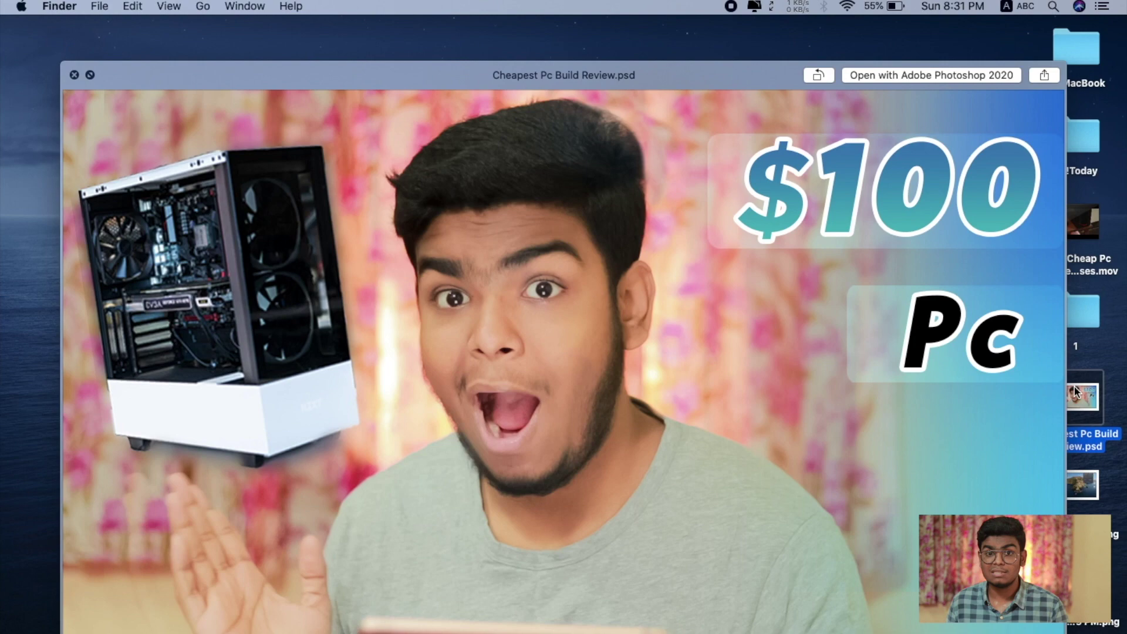
key("space")
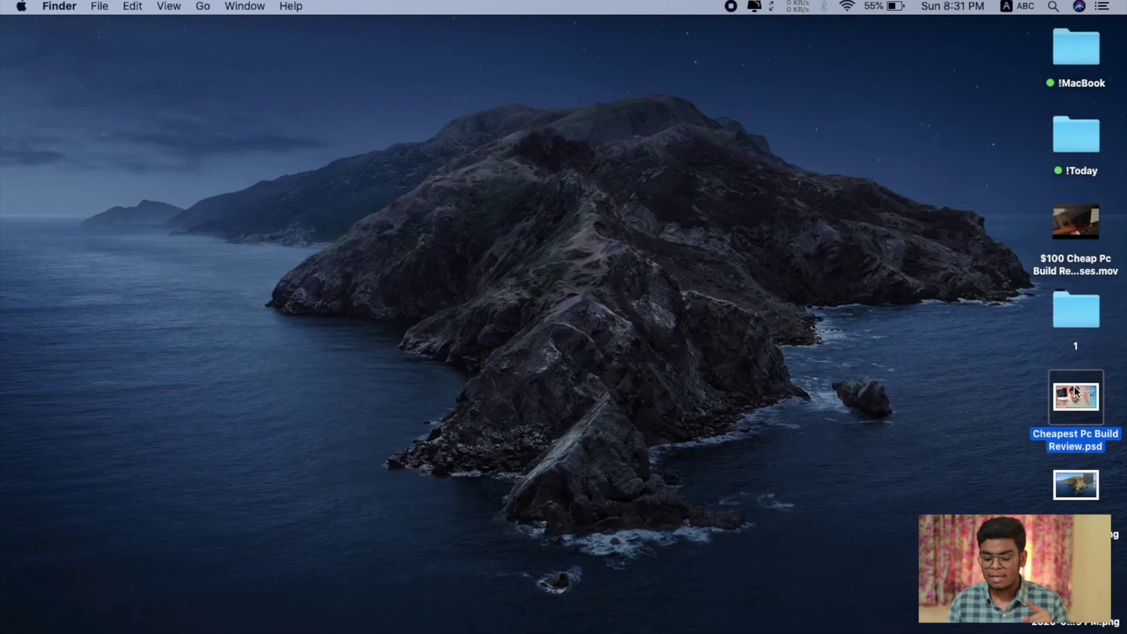